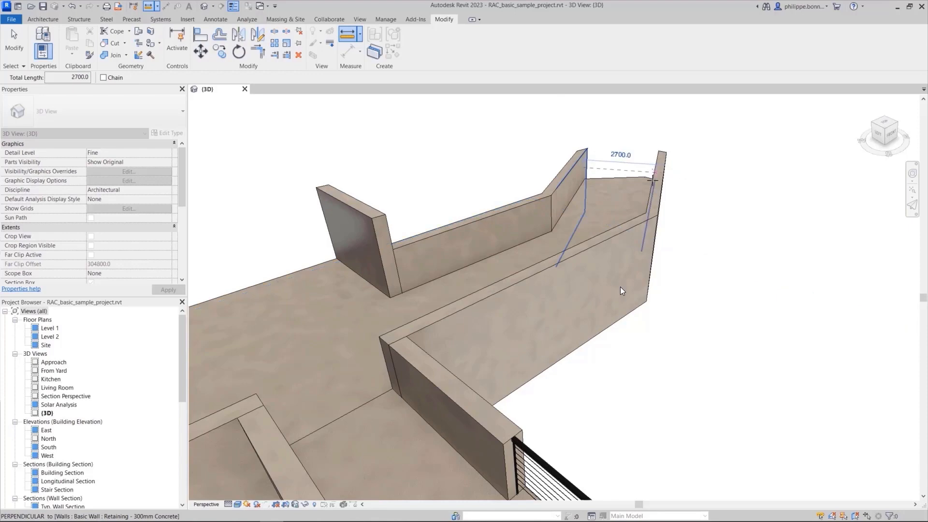
- Measure the perpendicular distance between the facing retaining walls at the far end of the walkway in the 3D view
left_click(652, 181)
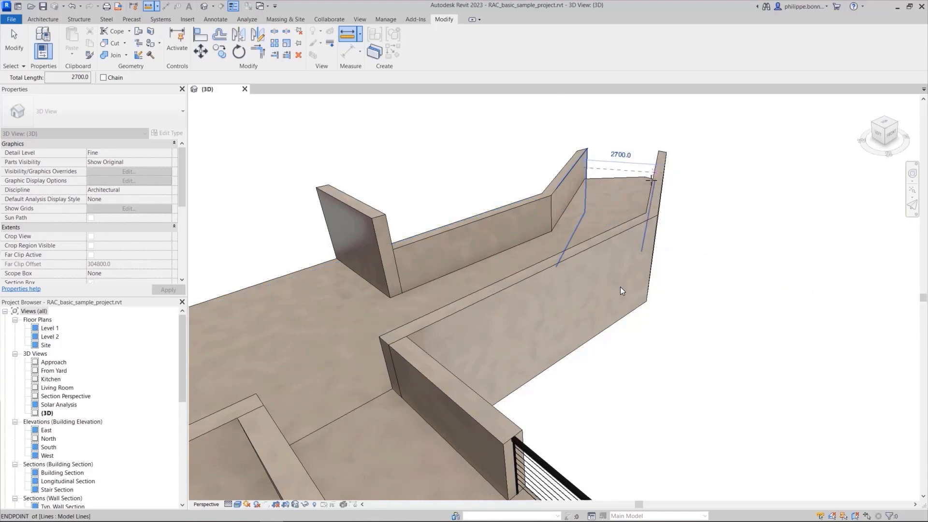
middle_click_drag(642, 168, 630, 141, "shift")
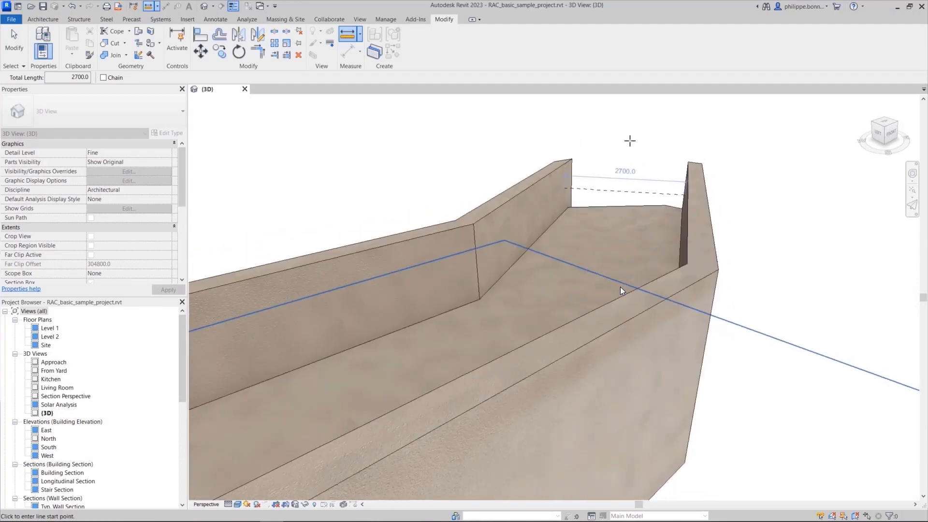
key("Escape")
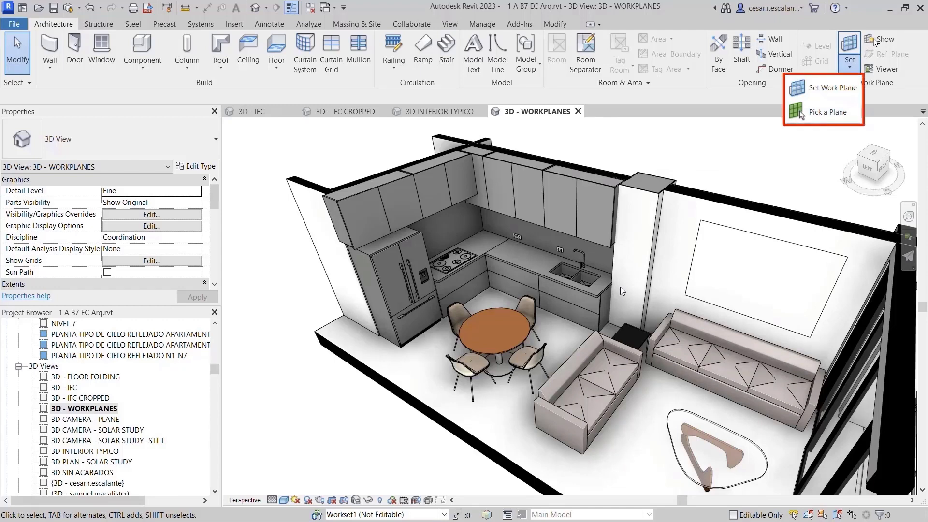
- Show the active work plane in the 3D - WORKPLANES view and deselect its grid
left_click(877, 41)
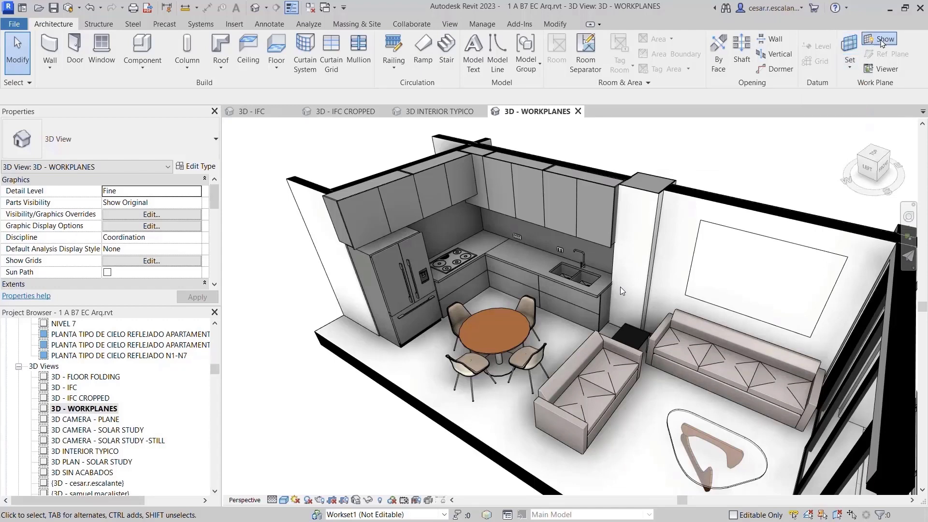
left_click(849, 67)
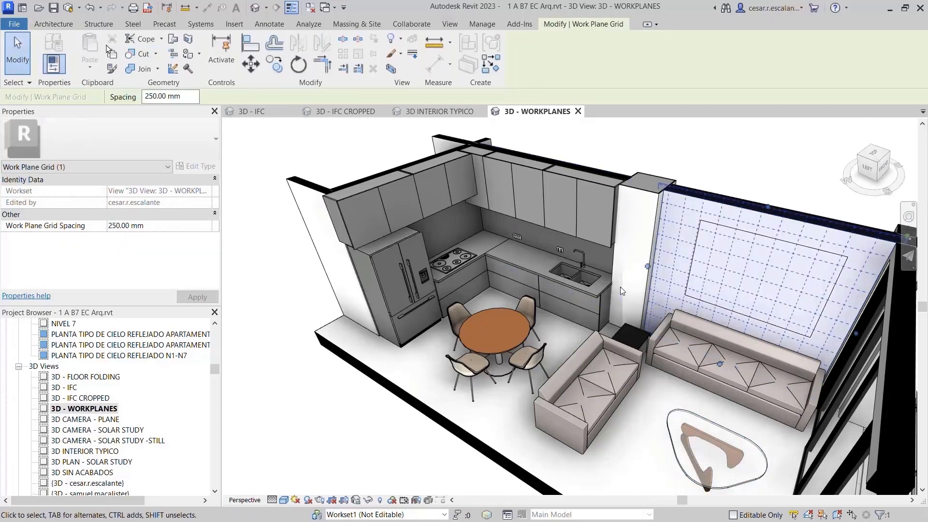
left_click(53, 24)
left_click(849, 63)
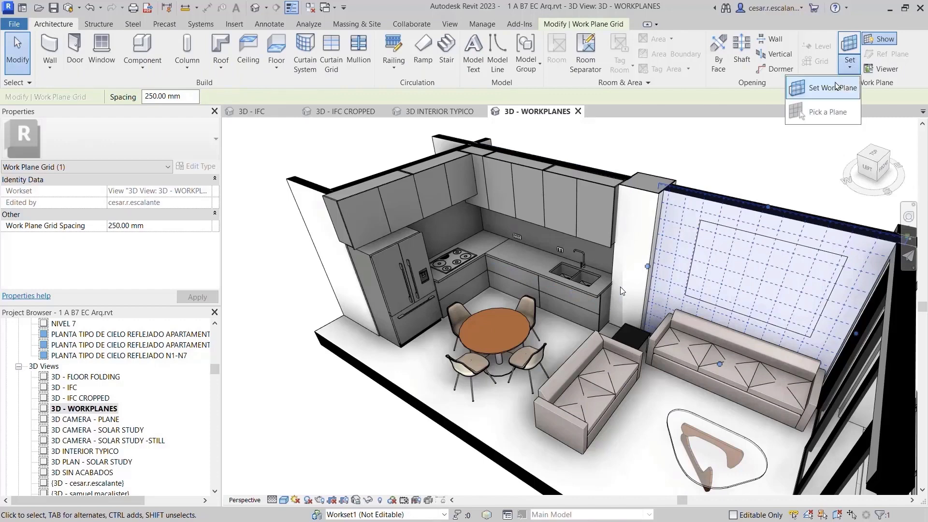
key("Escape")
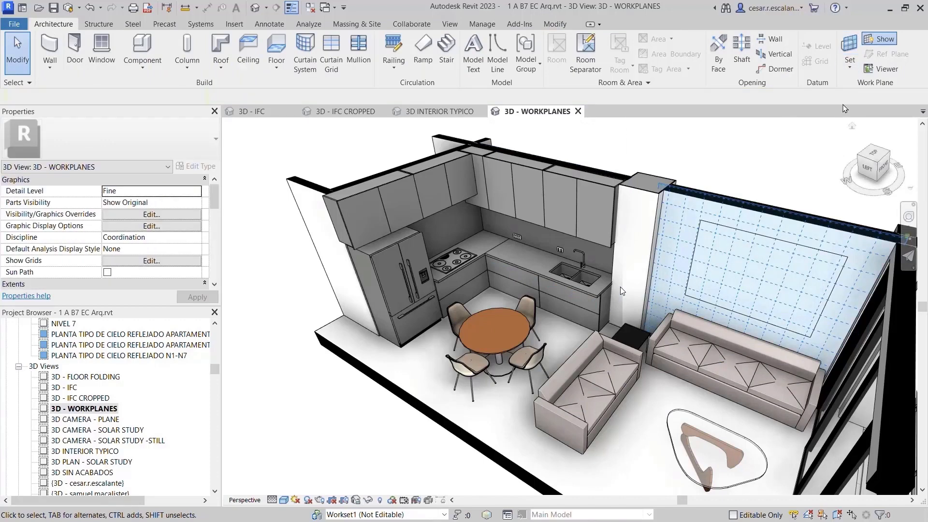
- Use Pick a Plane to choose a face in the apartment model as the new work plane
left_click(850, 67)
left_click(826, 118)
left_click(622, 291)
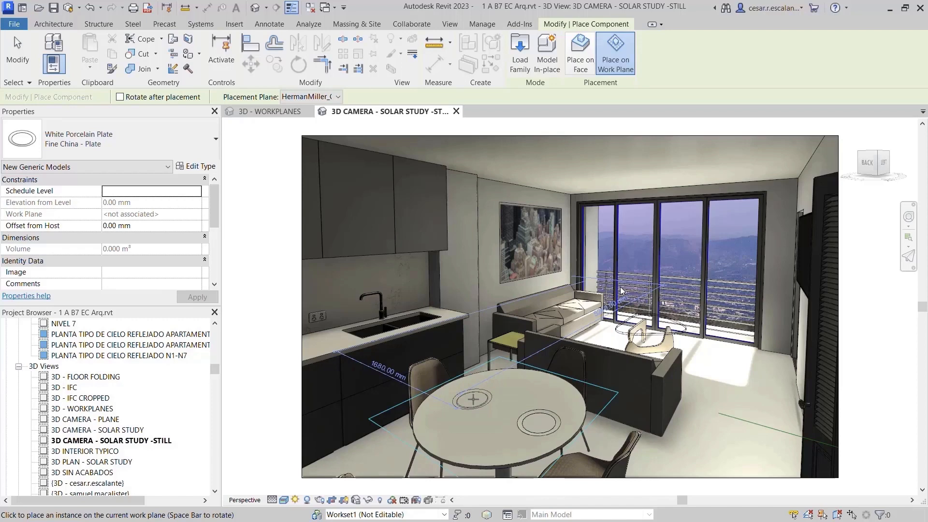
- End the plate placement on the dining table, restart component placement and open the list of component types
key("Escape")
key("Escape")
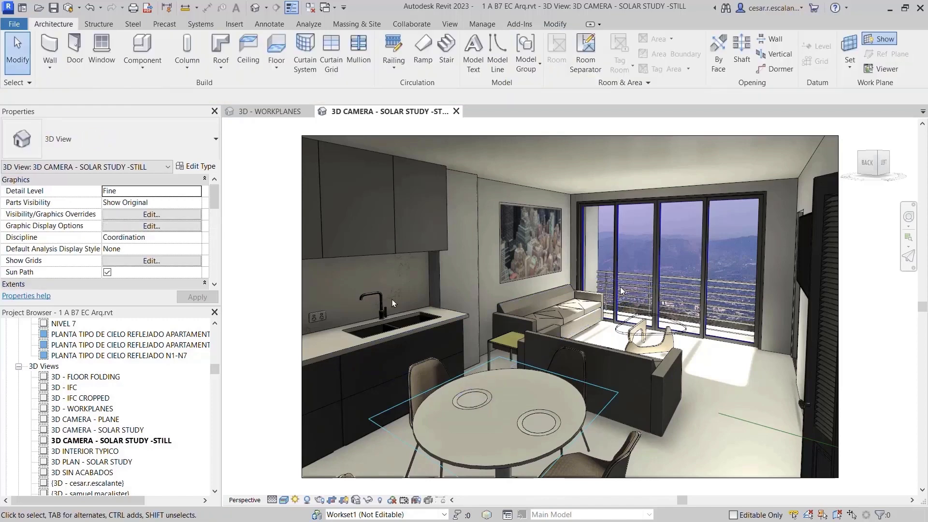
left_click(155, 48)
left_click(153, 140)
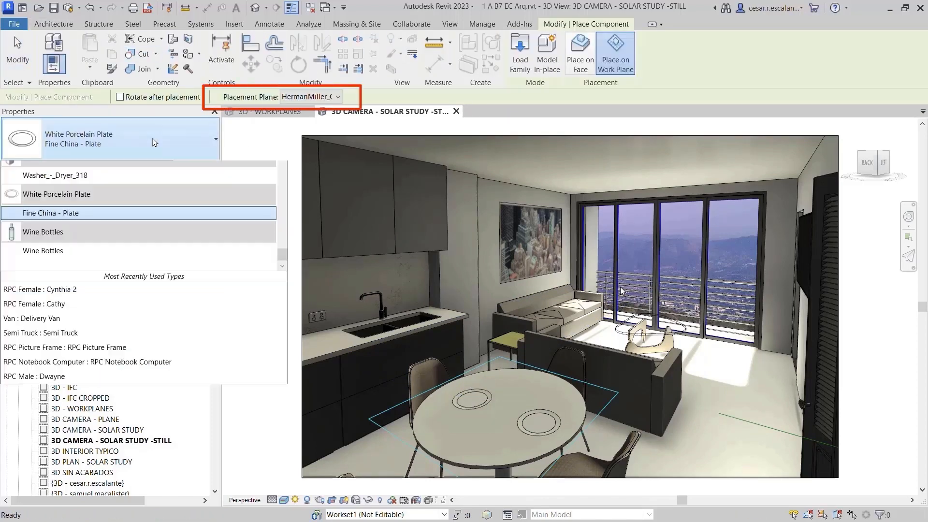
left_click(66, 384)
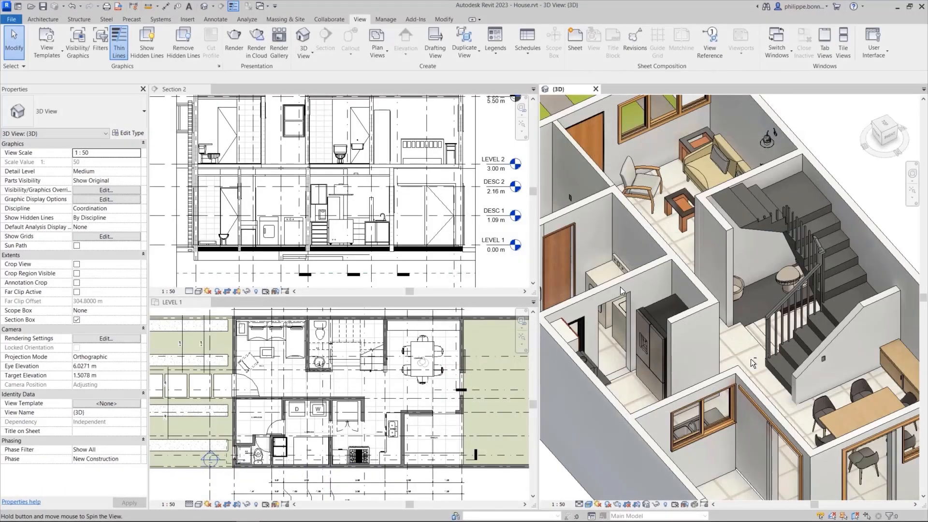
- Select the M_Range-900mm grill in the kitchen and open its family for editing
scroll(750, 358, "up", 3)
middle_click_drag(715, 371, 682, 336, "shift")
scroll(680, 319, "up", 1)
left_click(676, 302)
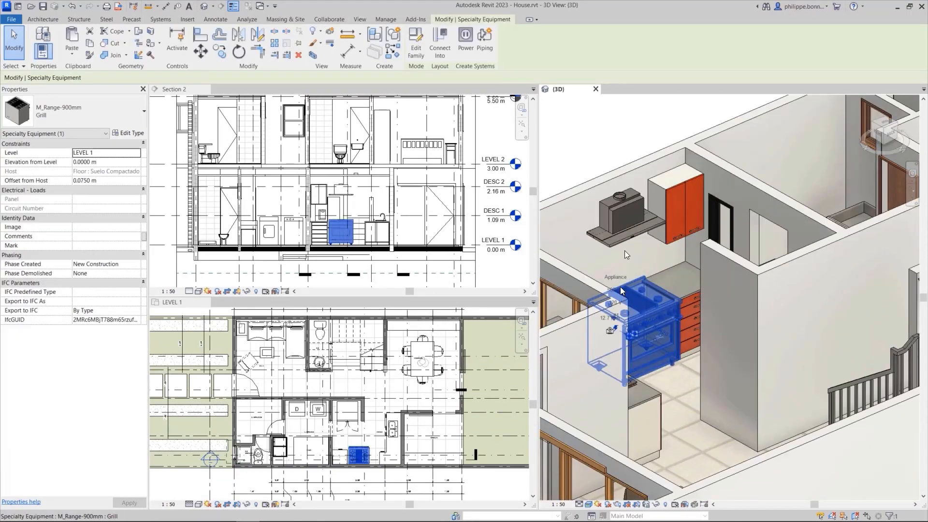
left_click(413, 52)
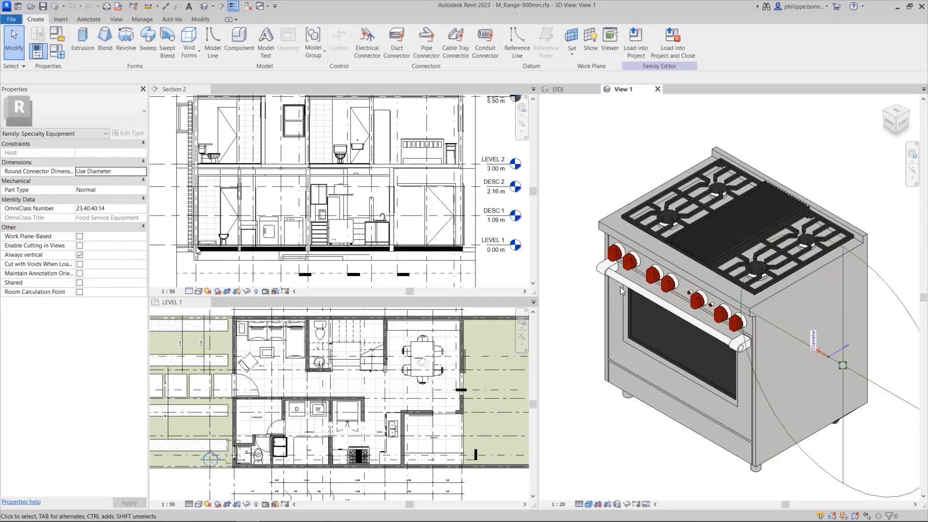
- Enable Cutting in Views for the range family and load it into the project, overwriting the existing version and its parameter values
left_click(80, 246)
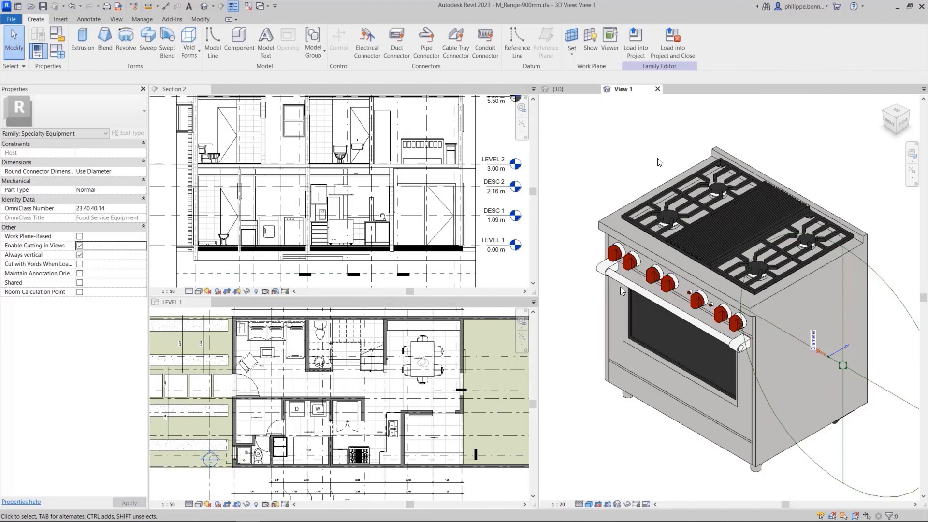
left_click(635, 49)
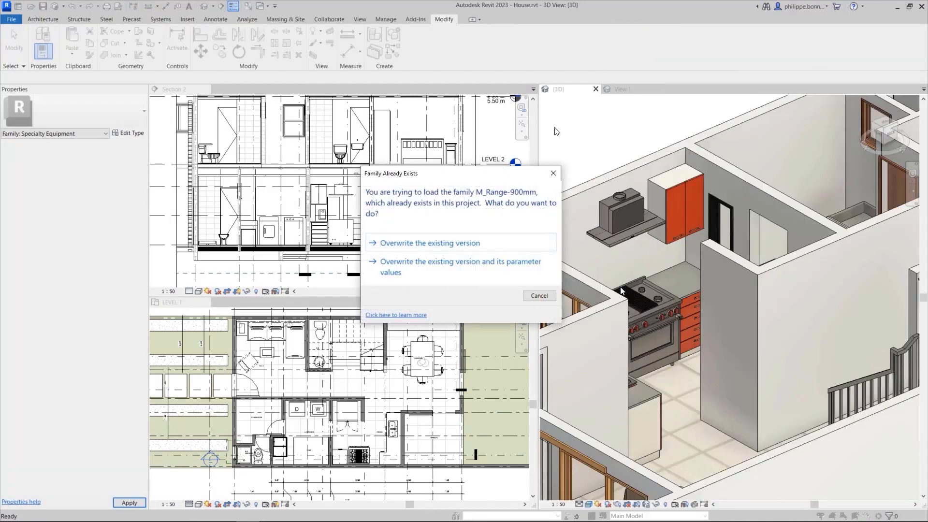
left_click(429, 267)
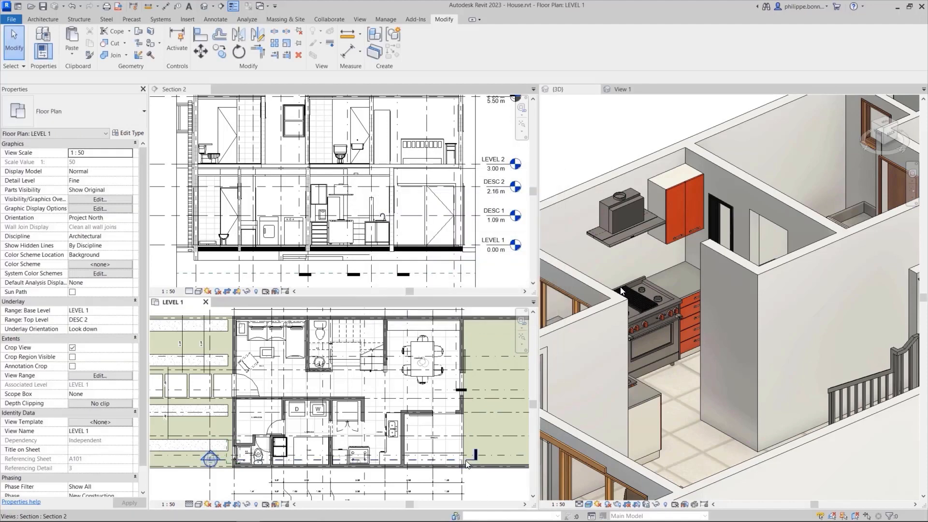
- Select the Section 2 line in the LEVEL 1 plan and nudge it upward from the range through the kitchen to the sink
left_click(468, 464)
key("Up")
key("Up")
key("Up")
key("Up")
key("Up")
key("Up")
key("Up")
key("Up")
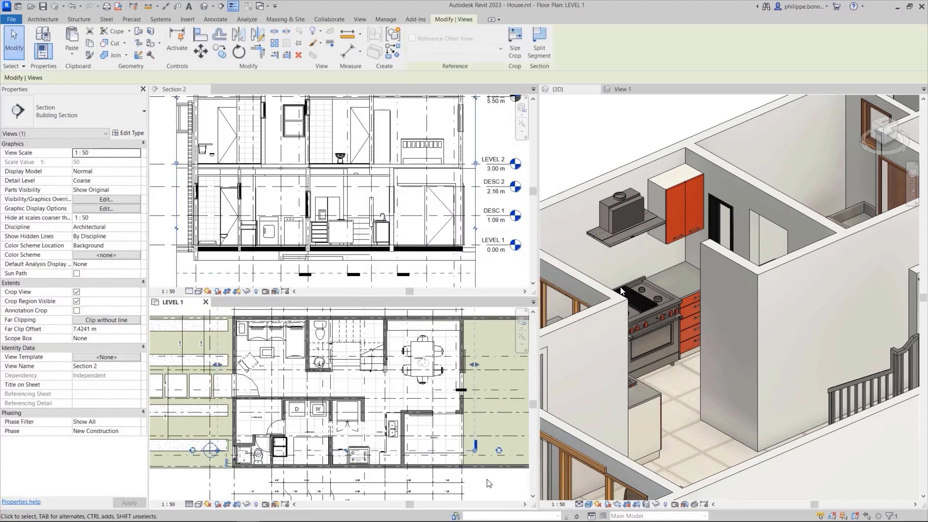
left_click(394, 228)
scroll(394, 229, "up", 3)
left_click(490, 490)
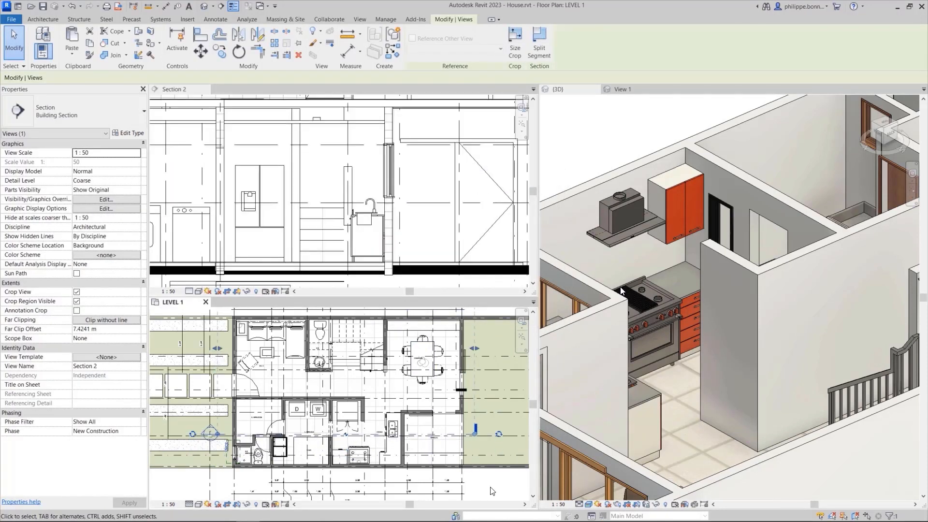
key("Up")
key("Up")
key("Up")
key("Up")
scroll(367, 218, "up", 3)
middle_click_drag(372, 256, 436, 213)
key("Up")
key("Up")
key("Up")
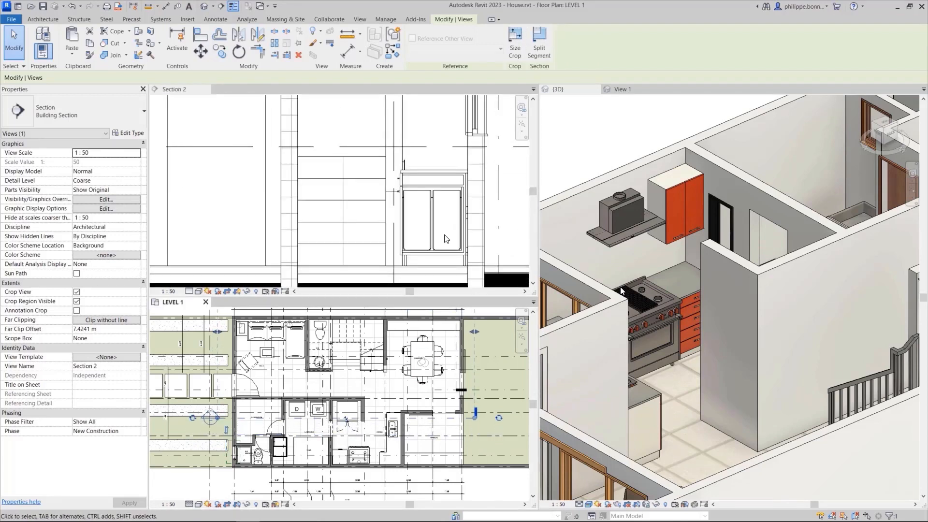
- Nudge the Section 2 line back down through the kitchen until it cuts the range
key("Down")
key("Down")
key("Down")
key("Down")
key("Down")
key("Down")
key("Down")
key("Down")
key("Down")
key("Down")
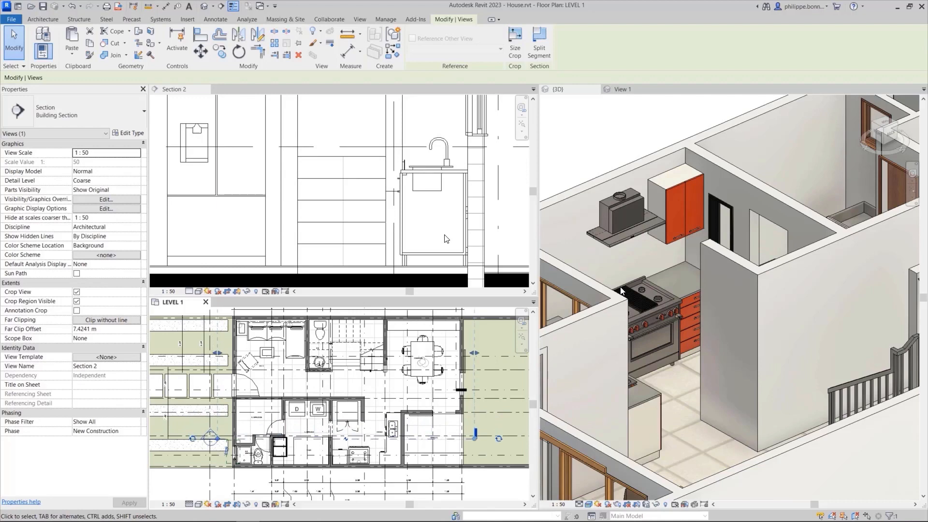
key("Down")
key("Down")
key("Down")
key("Down")
key("Down")
key("Down")
key("Down")
key("Down")
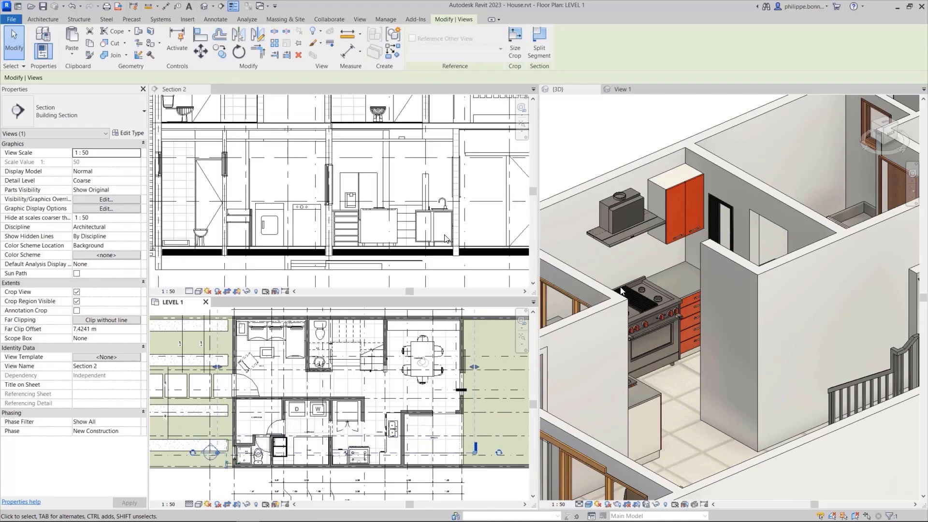
key("Down")
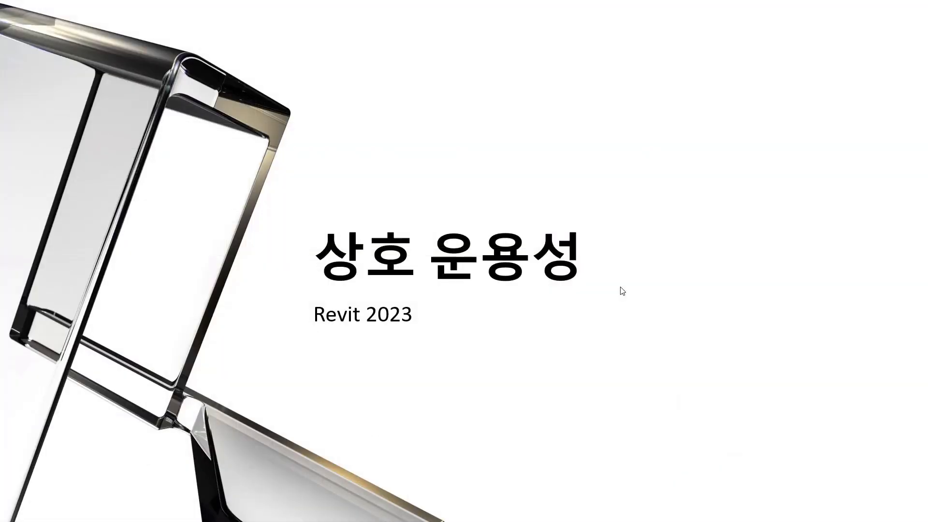
left_click(620, 288)
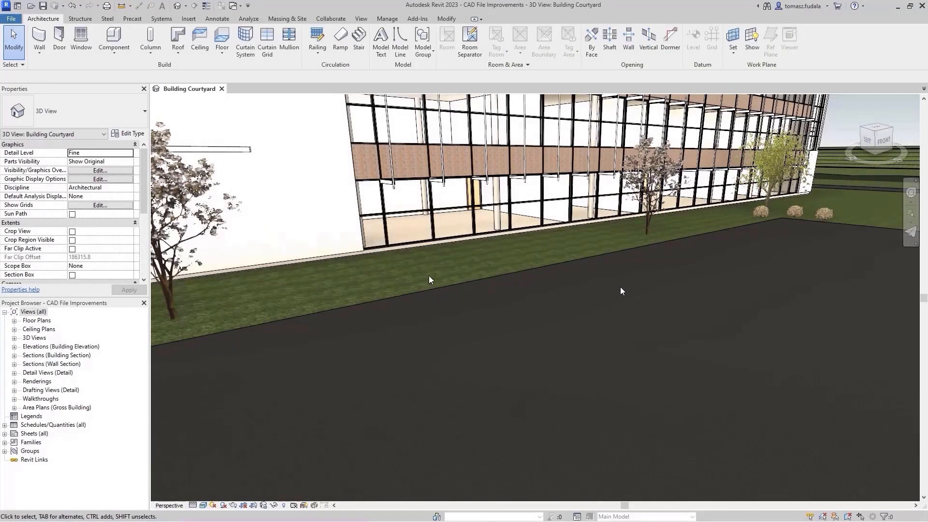
- Start a CAD import into the Building Courtyard view, filter for OBJ Files (*.obj) and choose Car.obj
left_click(194, 22)
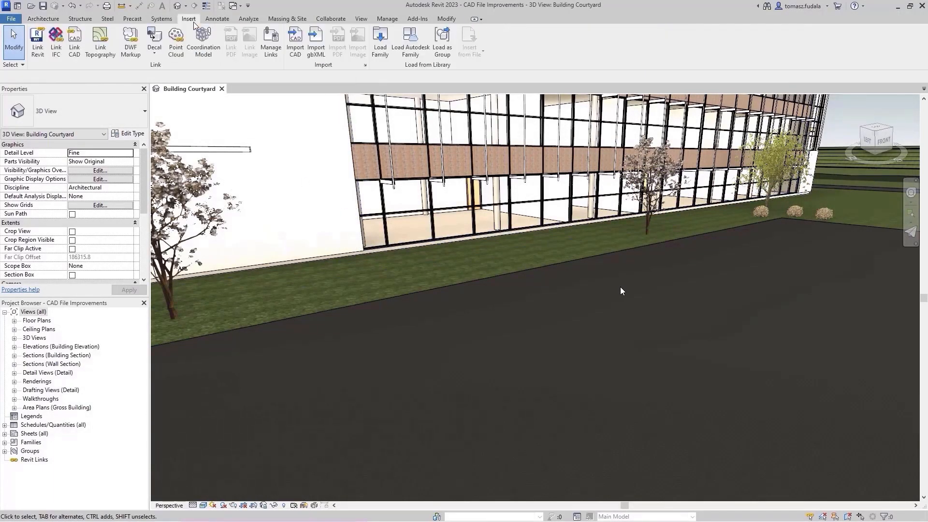
left_click(292, 44)
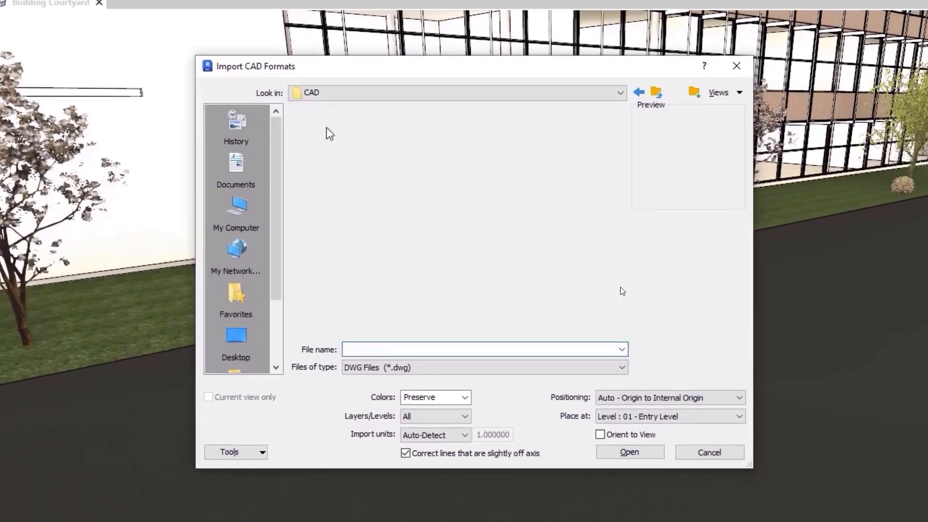
left_click(527, 368)
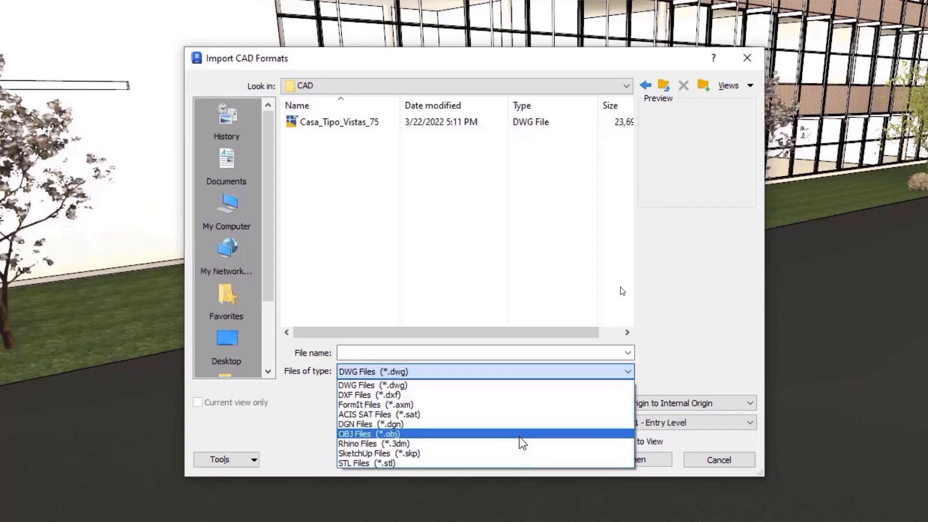
left_click(519, 436)
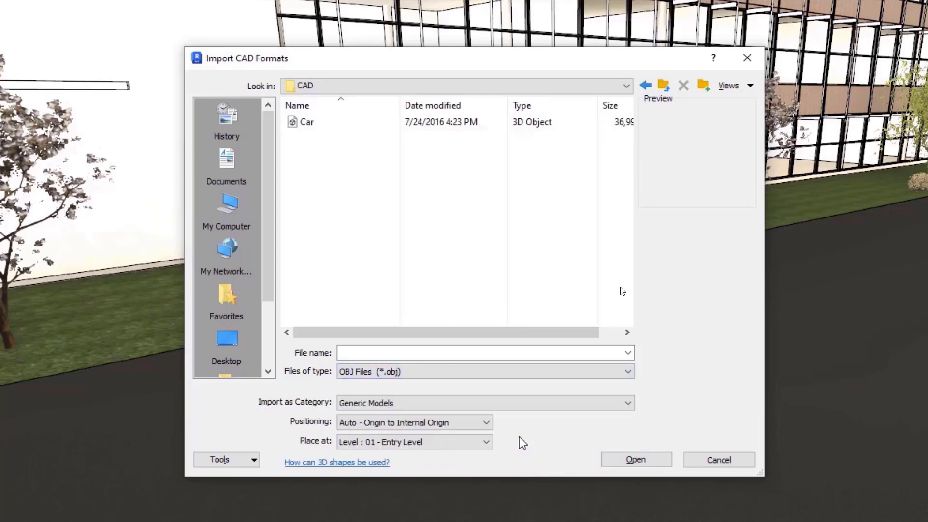
left_click(309, 124)
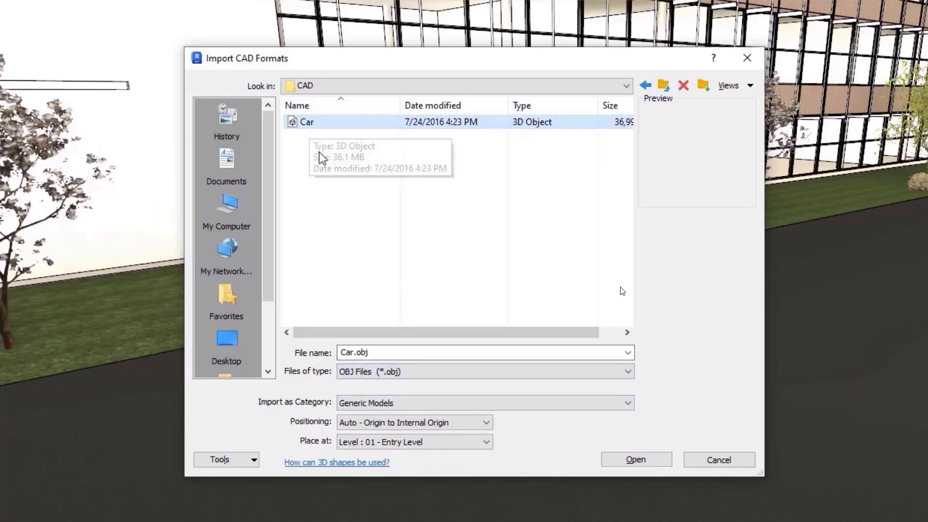
- Place the import at Level : 01 - Entry Level and import it with meter as the file unit
left_click(486, 442)
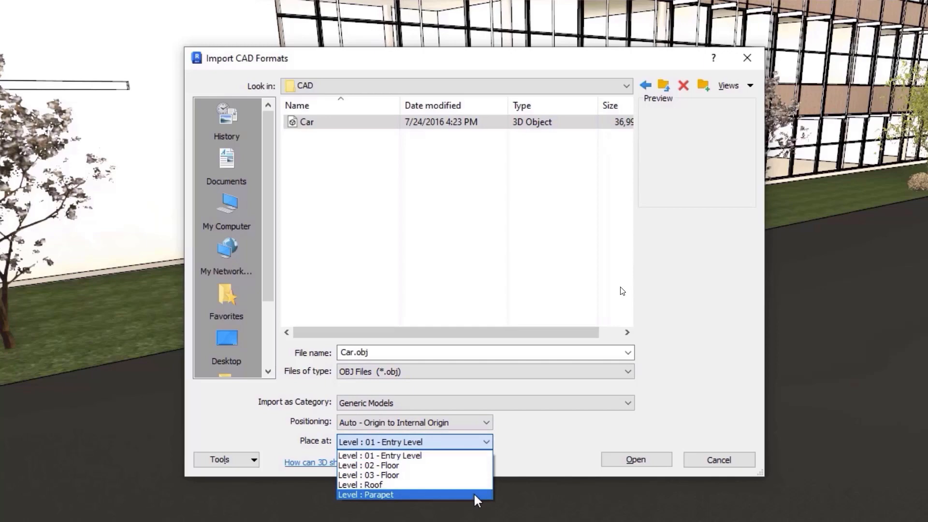
left_click(471, 455)
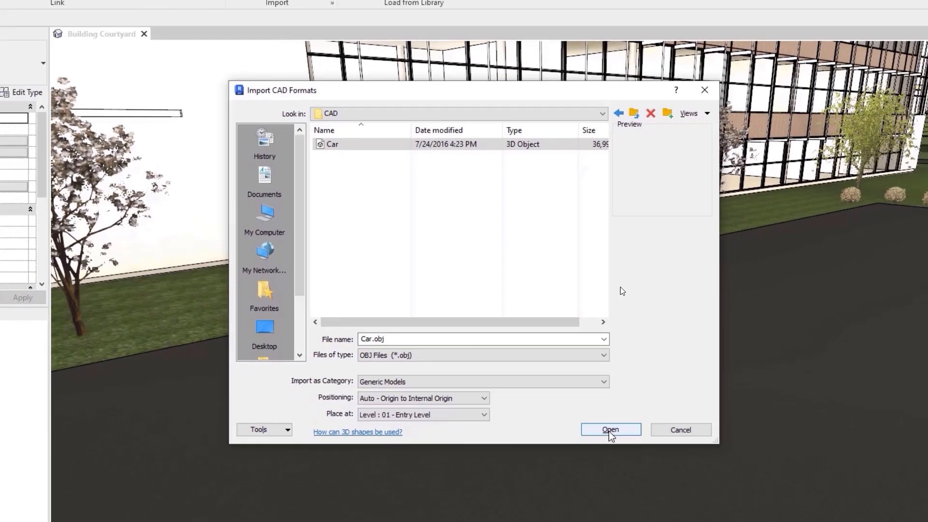
left_click(634, 461)
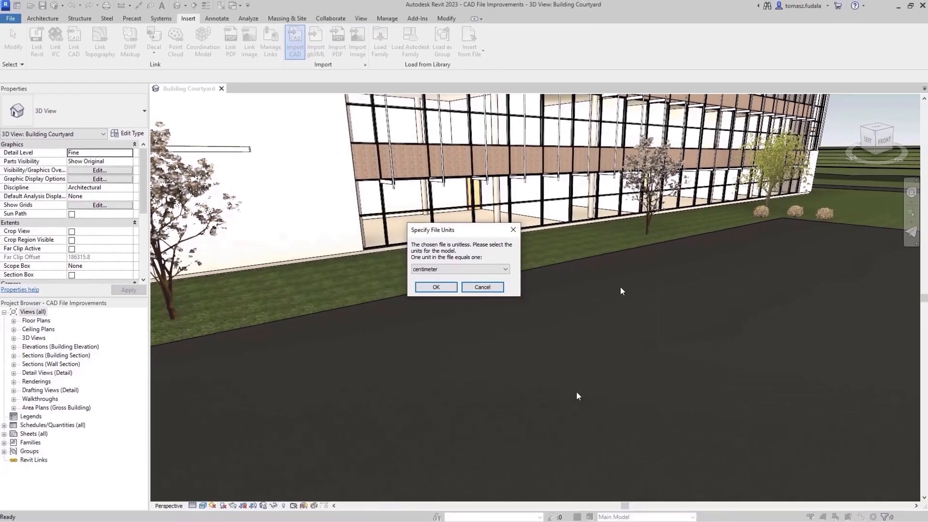
left_click(505, 269)
left_click(491, 304)
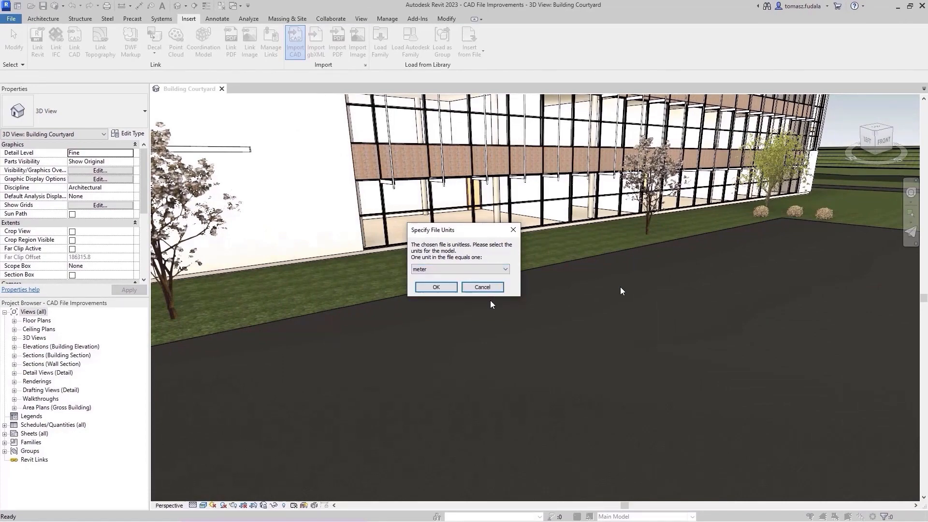
left_click(436, 287)
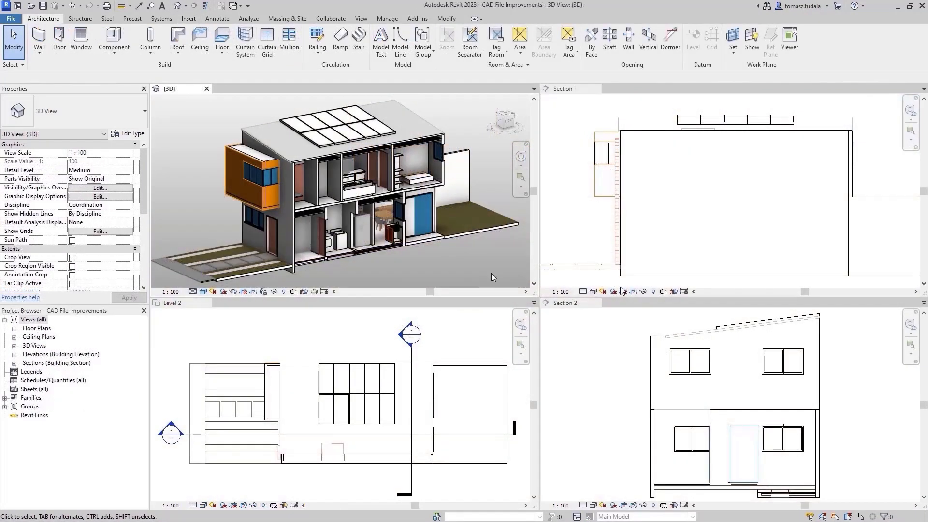
- Select the imported Casa_Tipo_Vistas_75.dwg house in the 3D view and enable Cutting in Views for it
left_click(433, 234)
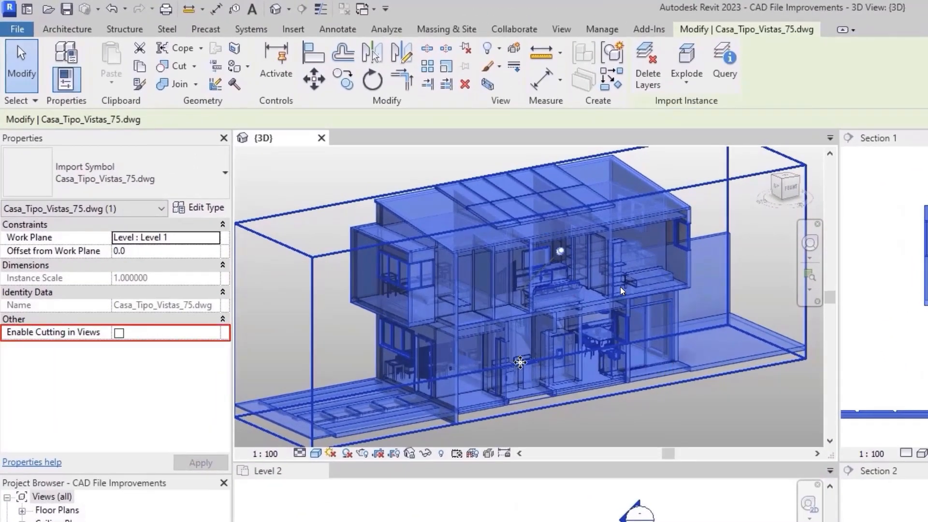
left_click(118, 332)
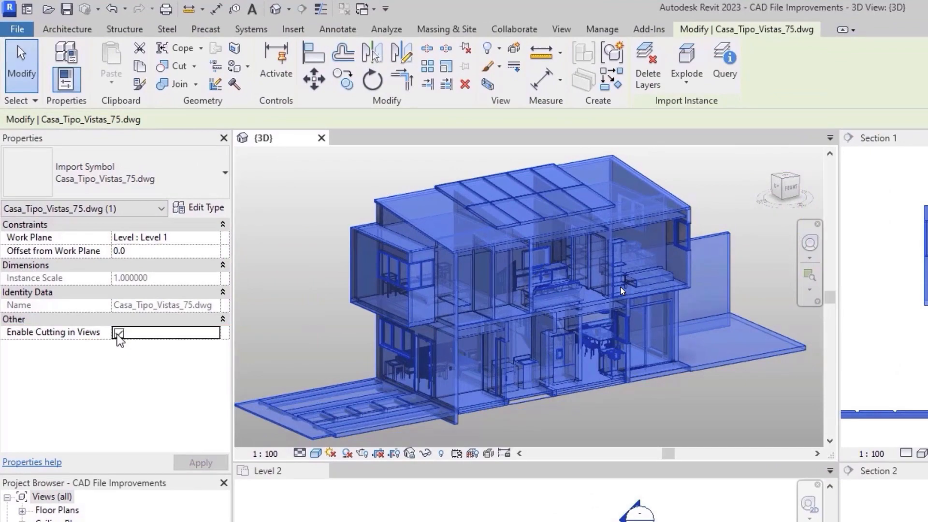
- Apply the view cutting setting to the imported Casa_Tipo_Vistas_75.dwg house and clear the selection
left_click(185, 461)
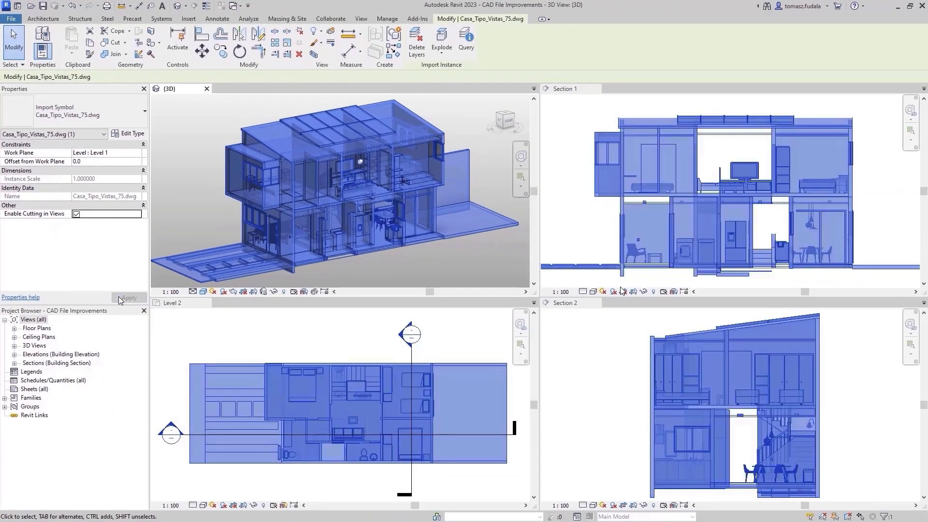
left_click(170, 236)
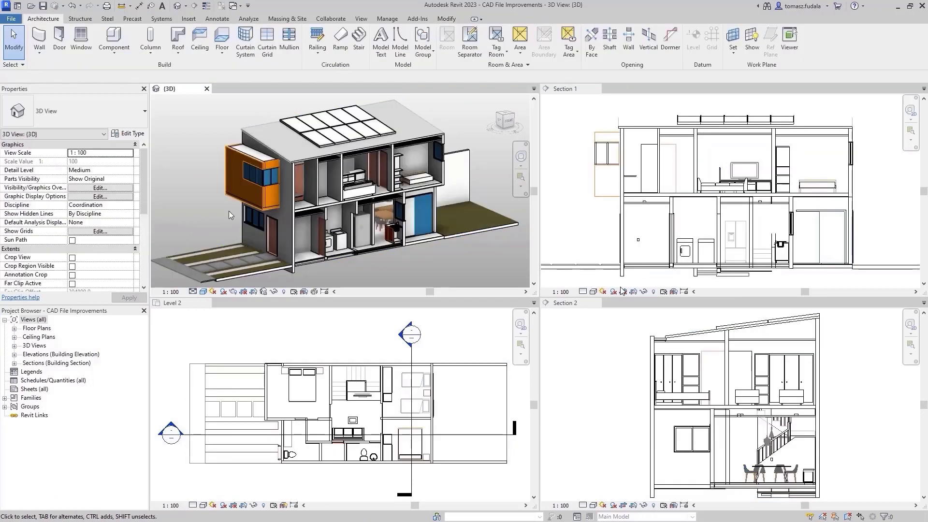
- Select the imported house in the 3D view and disable Cutting in Views for it
left_click(242, 203)
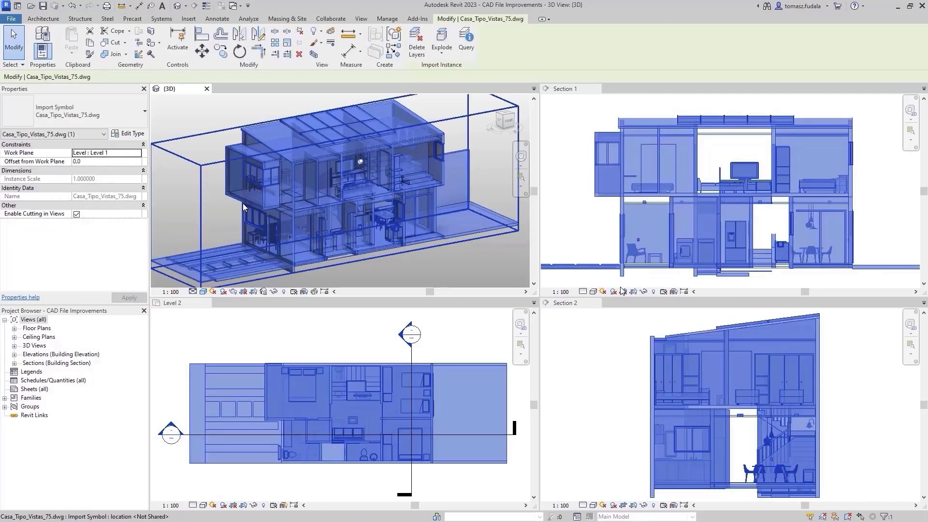
left_click(76, 214)
left_click(158, 225)
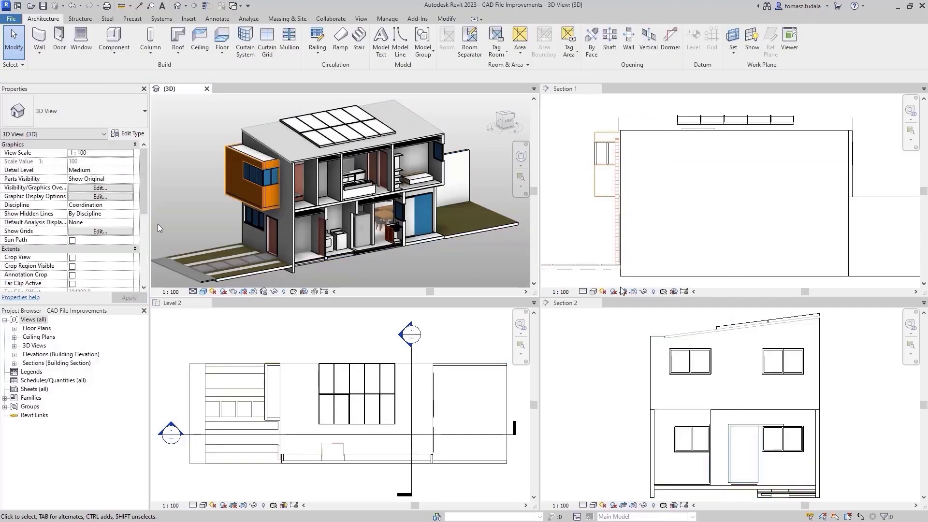
- Select the imported house again and re-enable Cutting in Views for it
left_click(253, 222)
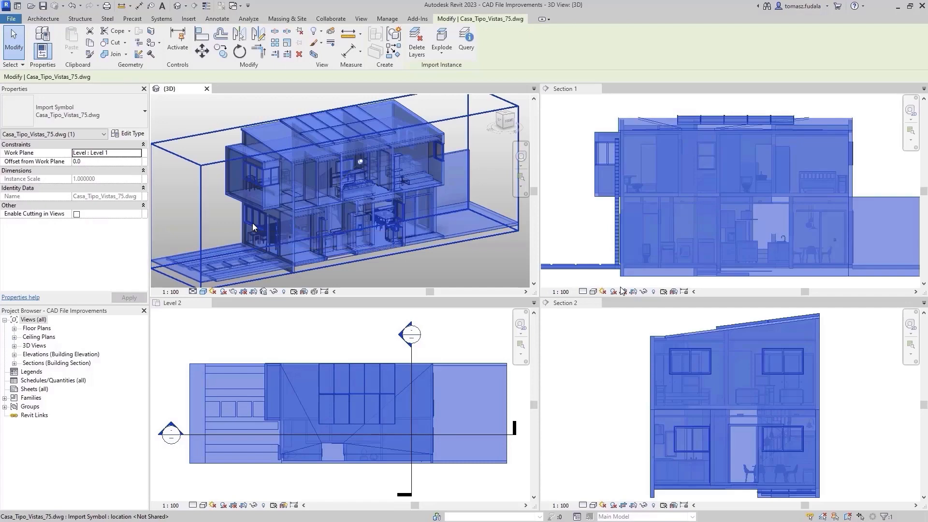
left_click(77, 214)
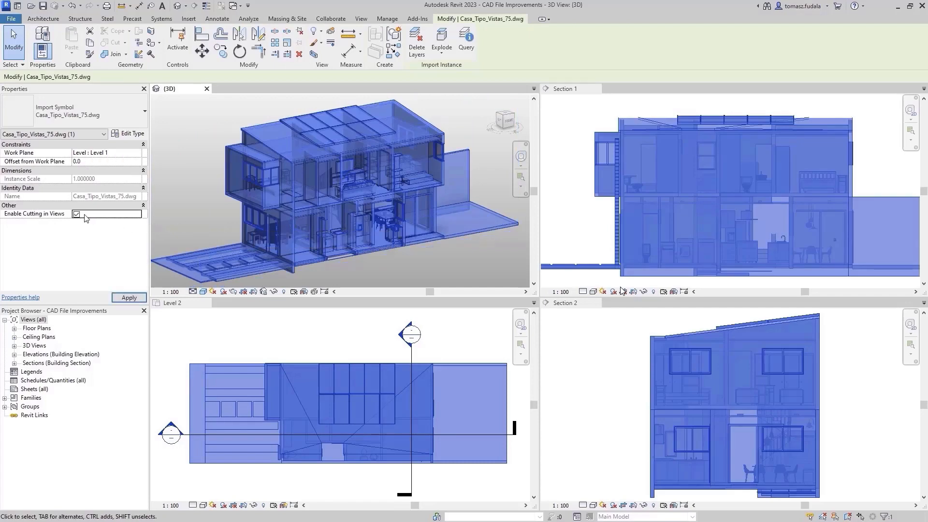
left_click(155, 225)
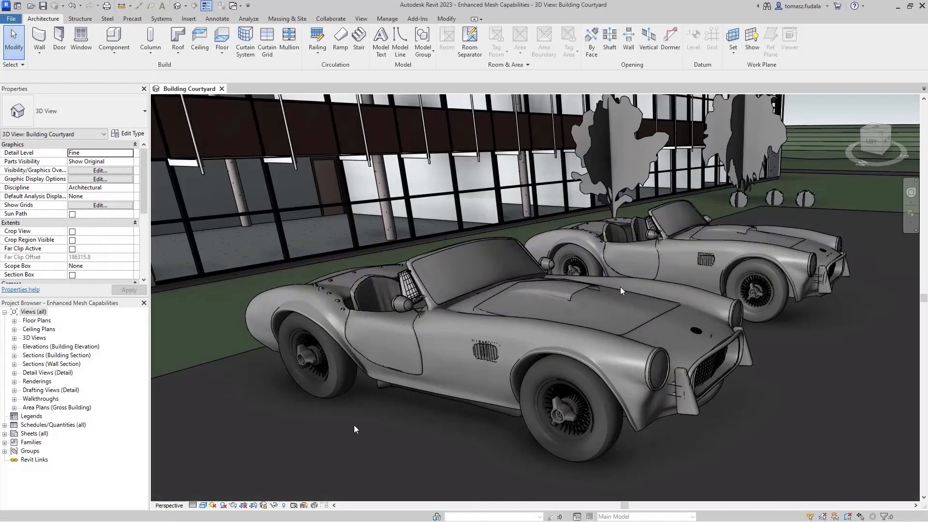
- Start a by-category graphics override for the front Shelby car in the Building Courtyard view and set its surface foreground pattern to Solid fill
left_click(364, 373)
right_click(364, 372)
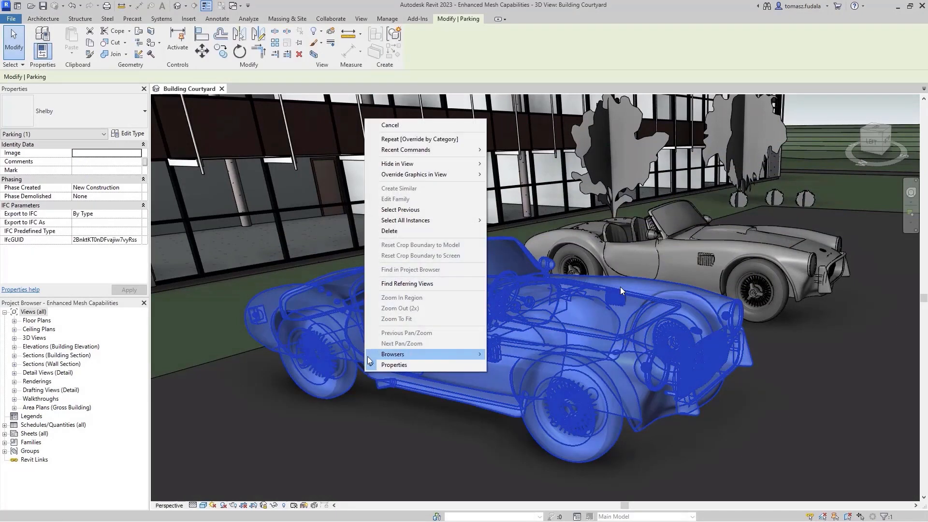
mouse_move(466, 174)
left_click(506, 186)
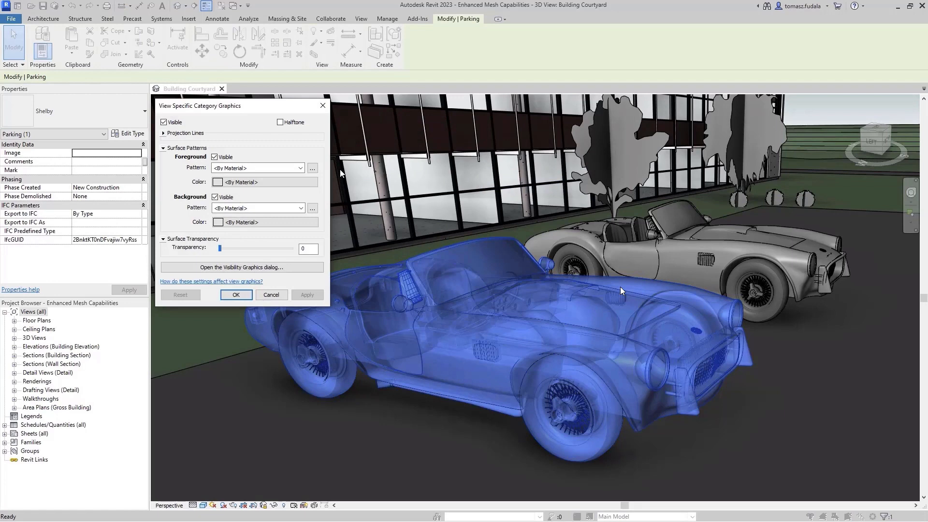
left_click(300, 167)
left_click(227, 185)
- Set the category's surface foreground color to blue RGB 000-128-255, apply the override and deselect the car
left_click(225, 184)
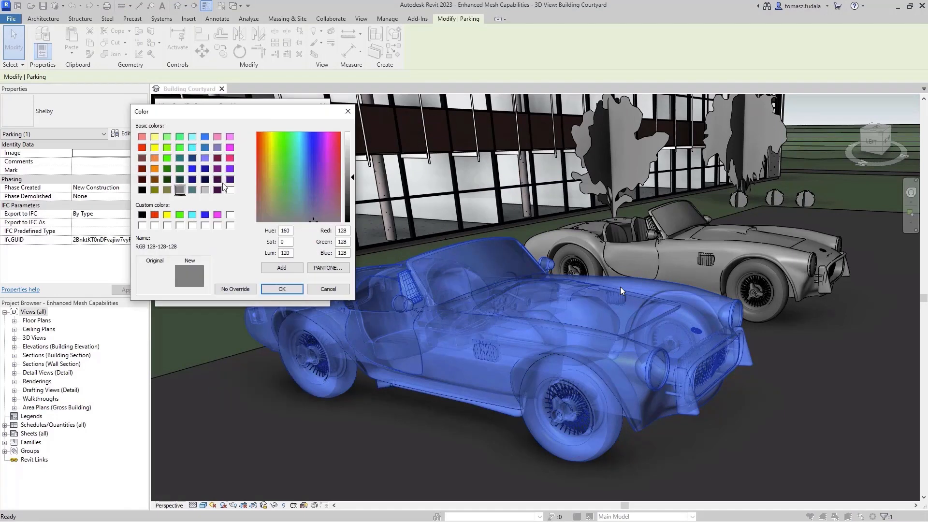
left_click(205, 136)
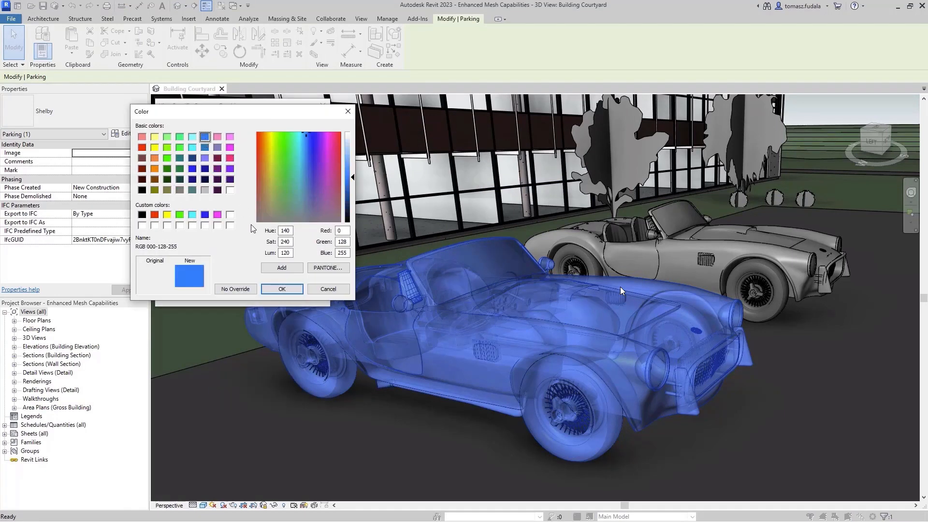
left_click(279, 289)
left_click(306, 295)
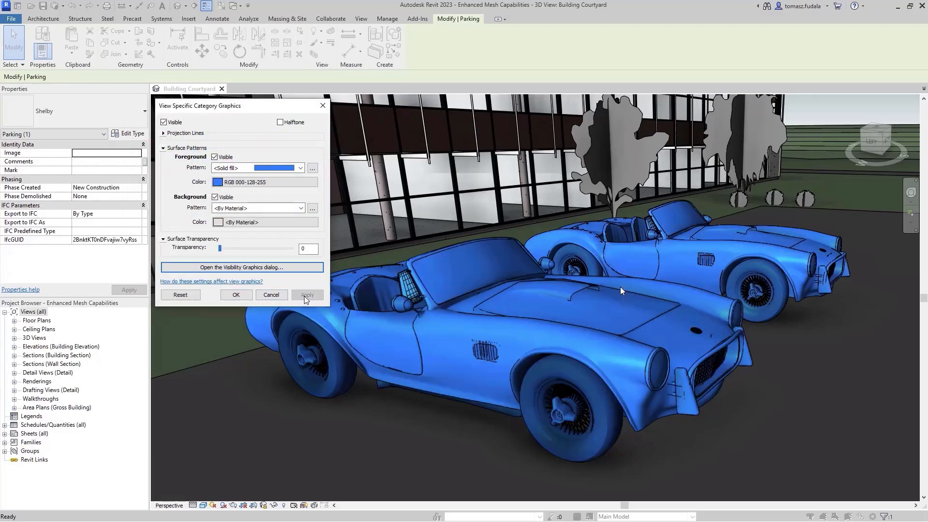
left_click(237, 295)
key("Escape")
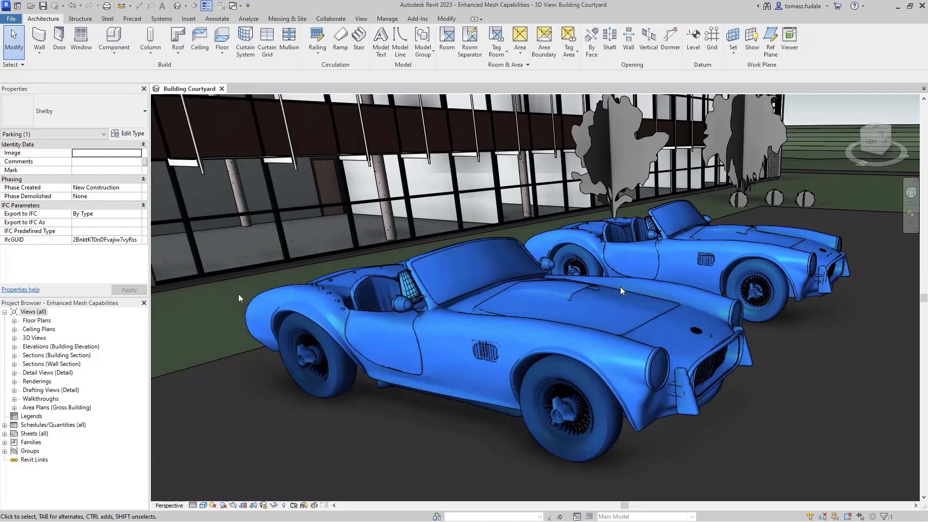
- Start a by-element graphics override for the front Shelby car and set its surface foreground pattern to Solid fill
left_click(279, 311)
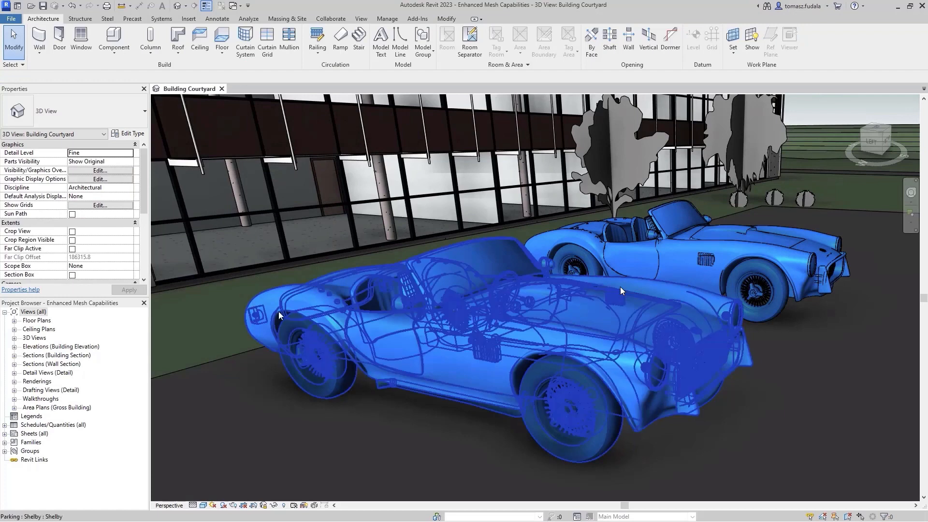
right_click(279, 311)
mouse_move(341, 116)
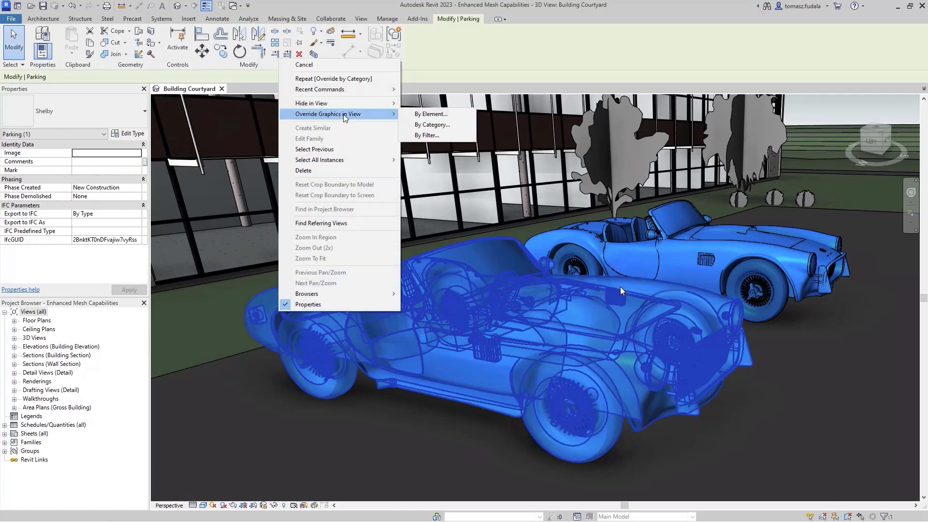
left_click(416, 114)
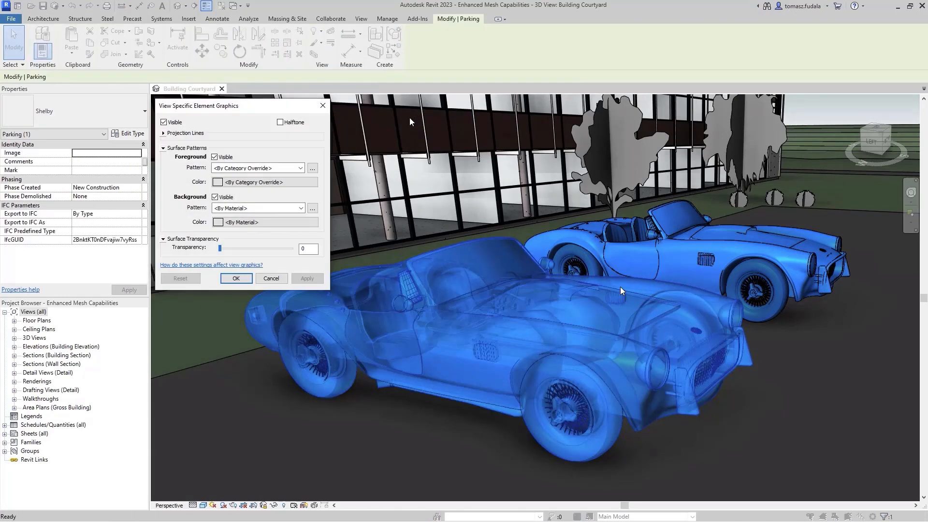
left_click(298, 169)
left_click(285, 185)
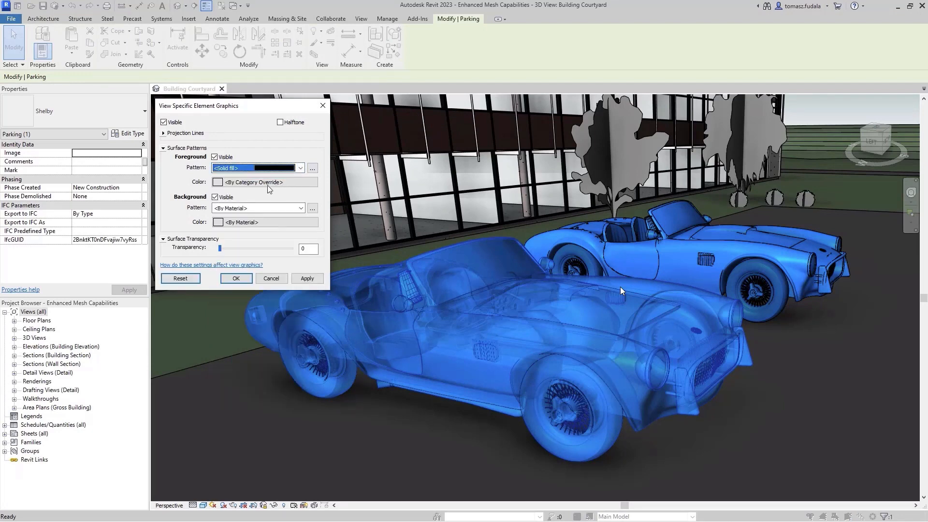
- Set the front car's surface foreground color to a slightly darkened yellow, RGB 232-232-000, apply the override and deselect the car
left_click(221, 184)
left_click(154, 140)
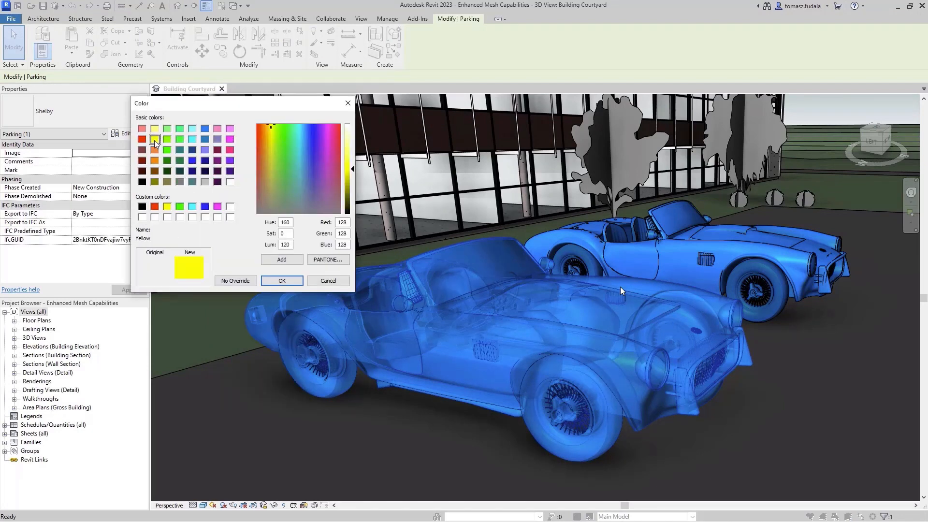
left_click_drag(353, 168, 353, 173)
left_click(294, 281)
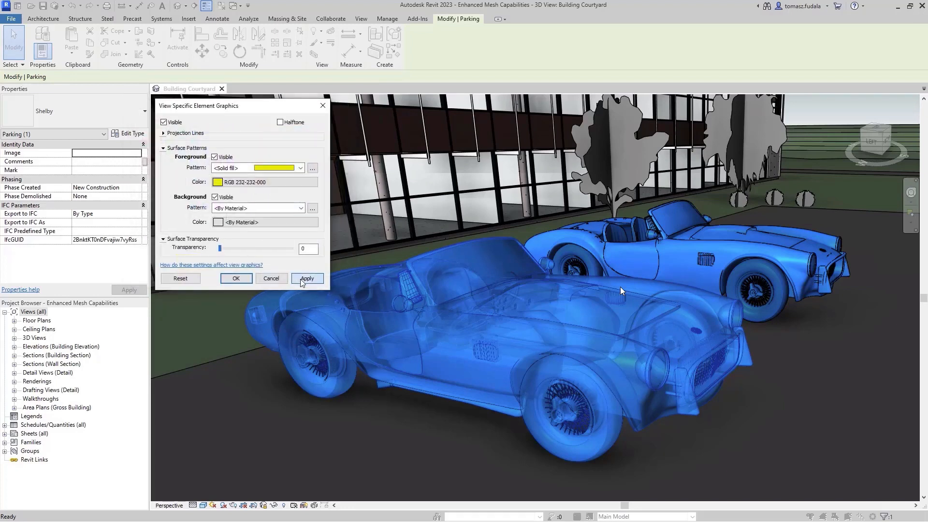
left_click(300, 279)
left_click(237, 279)
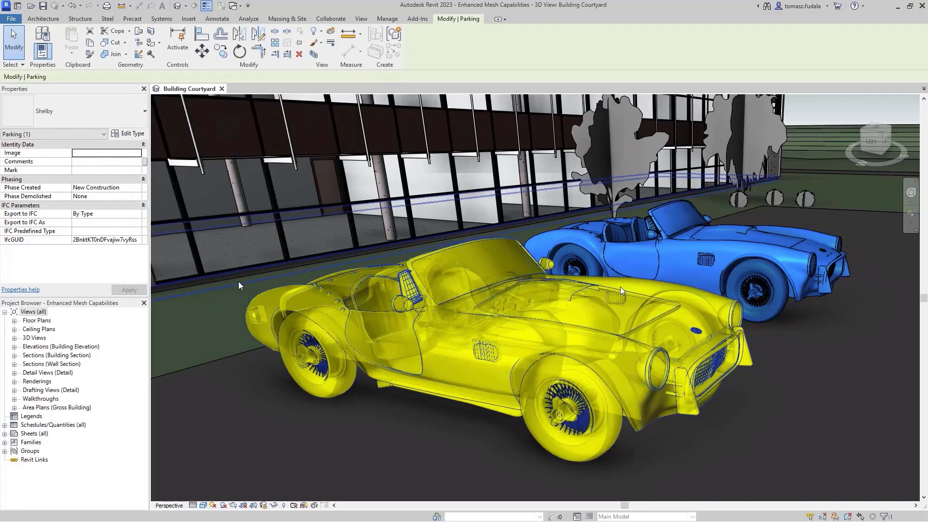
left_click(226, 296)
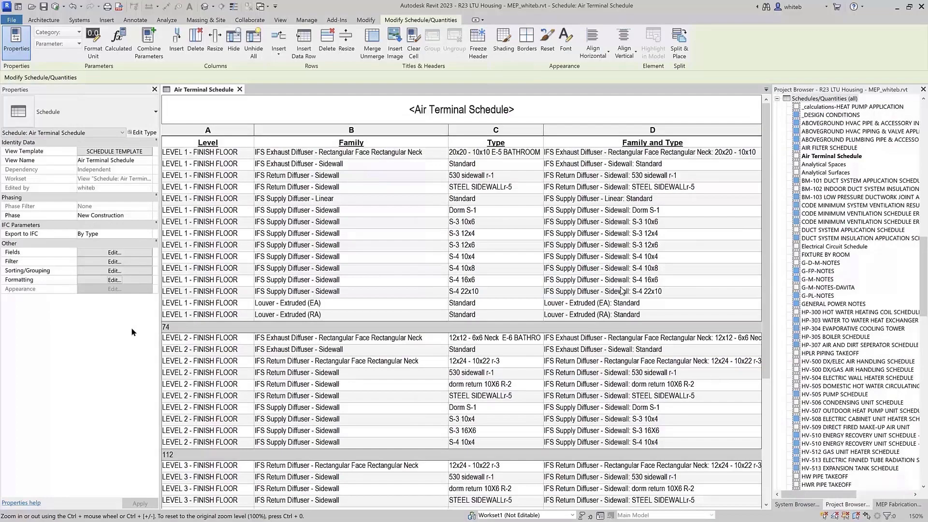
- In the Air Terminal Schedule's formatting, add a conditional format to the Family field testing Equal To IFS Supply Diffuser - Sidewall
left_click(132, 281)
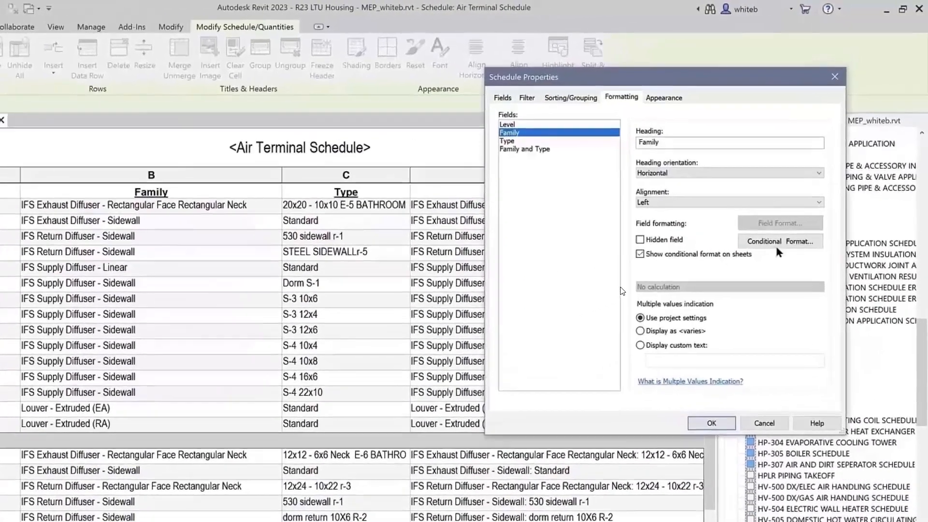
left_click(769, 244)
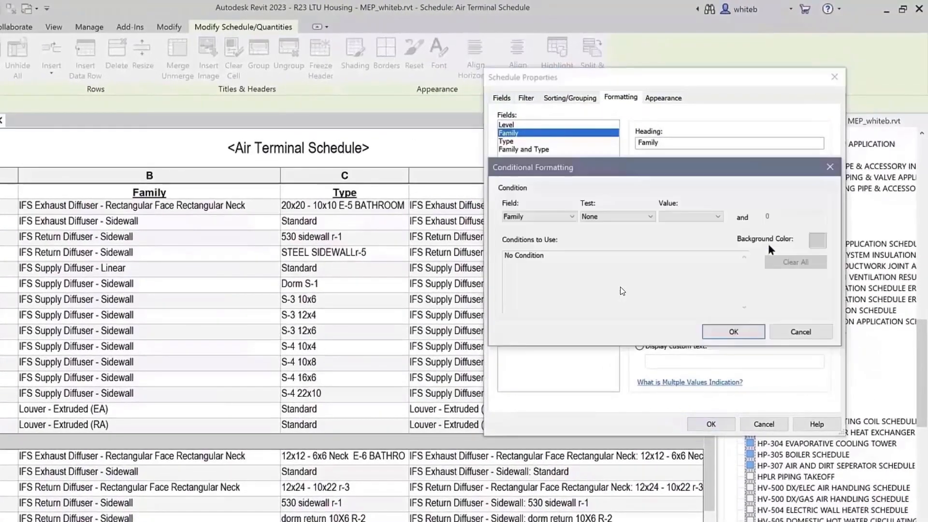
left_click(648, 213)
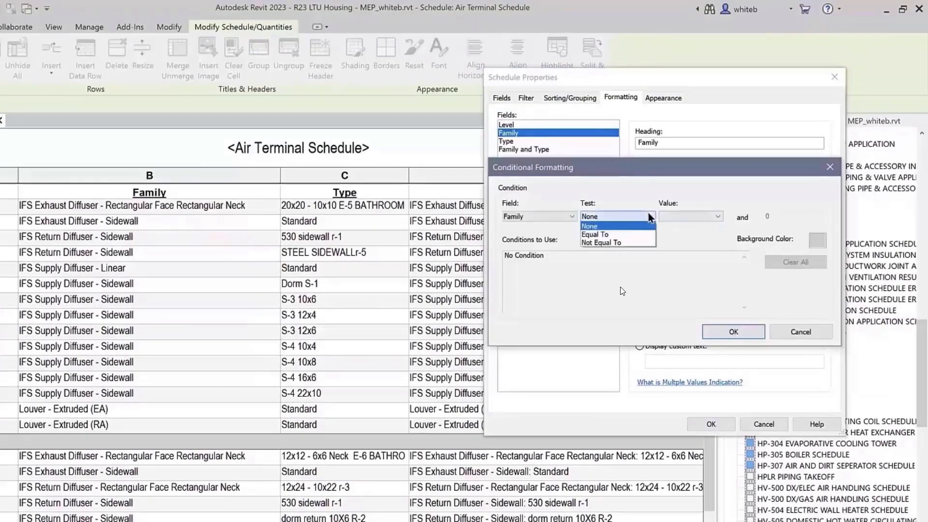
left_click(631, 232)
left_click(682, 217)
left_click(709, 271)
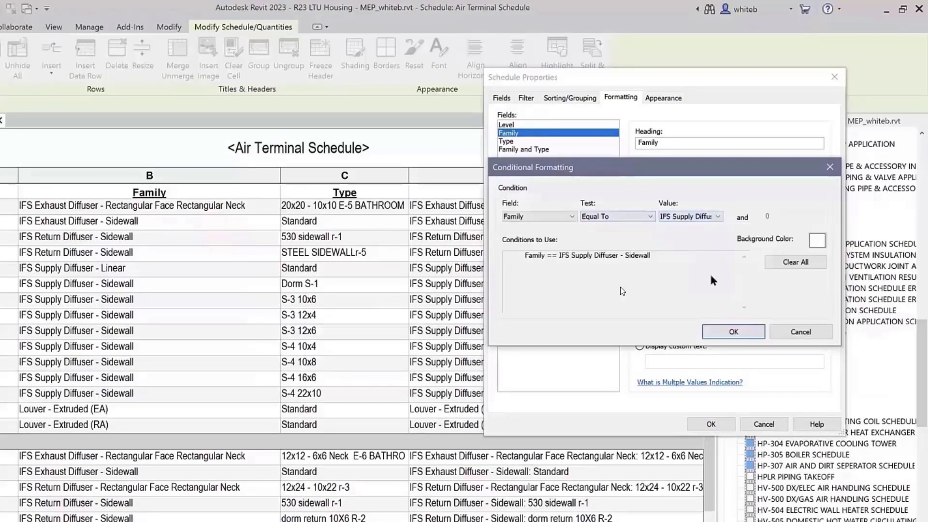
- Set the Family condition's background color to Cyan and accept the conditional format
left_click(817, 240)
left_click(596, 267)
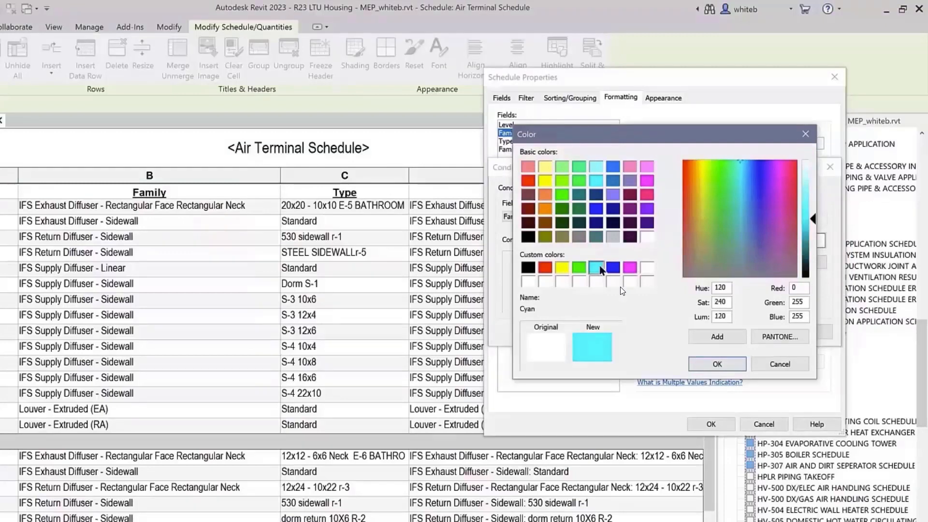
left_click(696, 363)
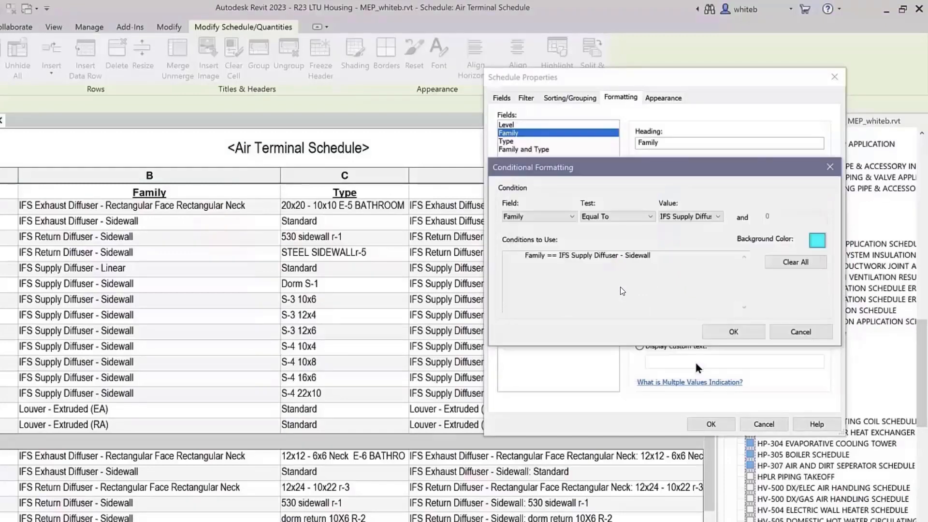
left_click(732, 332)
- Add a conditional format to the schedule's Type field testing Equal To Dorm S-1
left_click(512, 141)
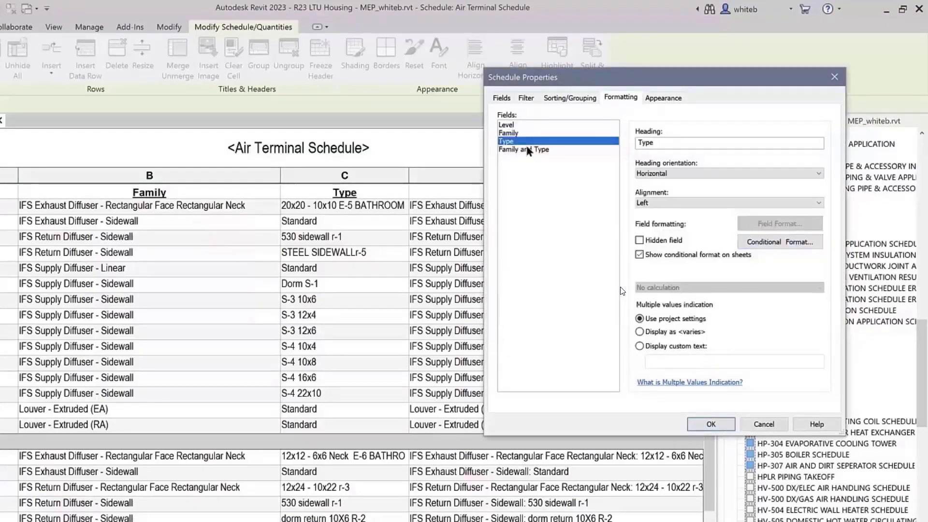
left_click(780, 240)
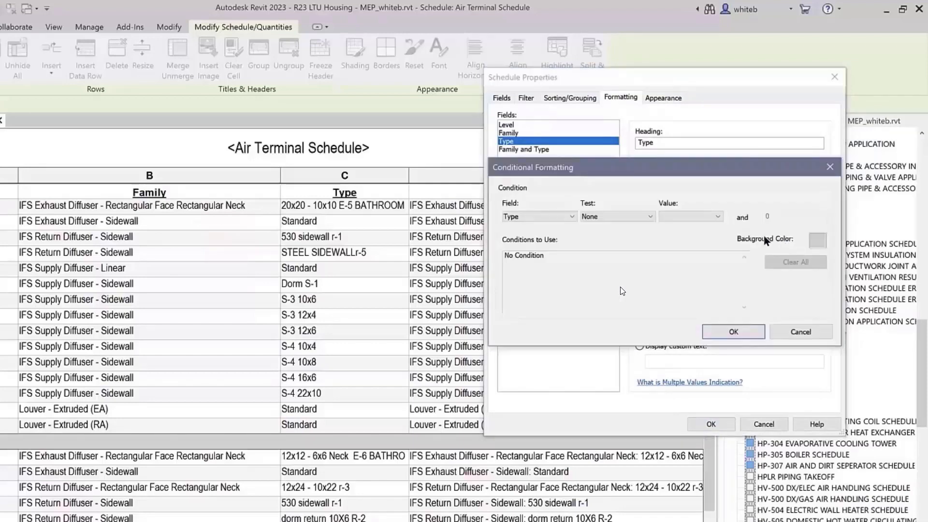
left_click(645, 216)
left_click(618, 229)
left_click(680, 216)
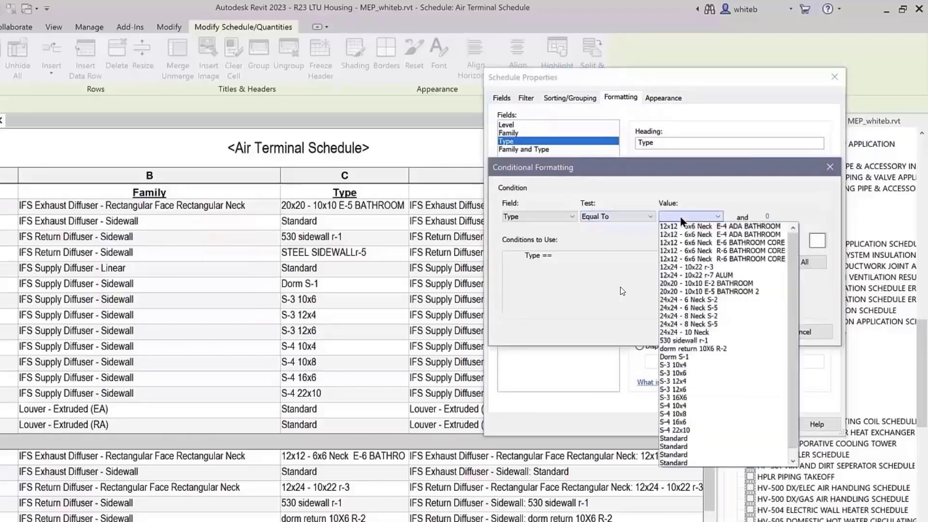
left_click(682, 356)
- Set the Type condition's background color to yellow and accept the conditional format
left_click(816, 240)
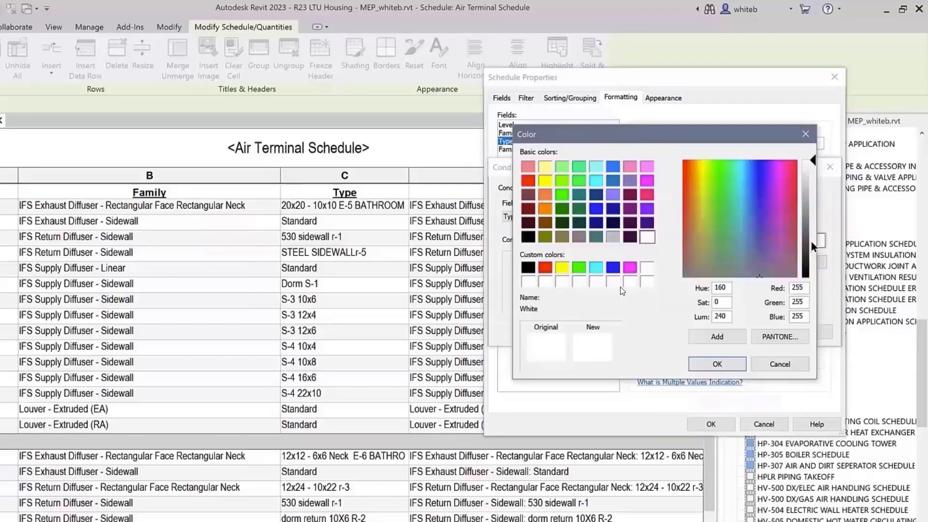
left_click(561, 264)
left_click(696, 365)
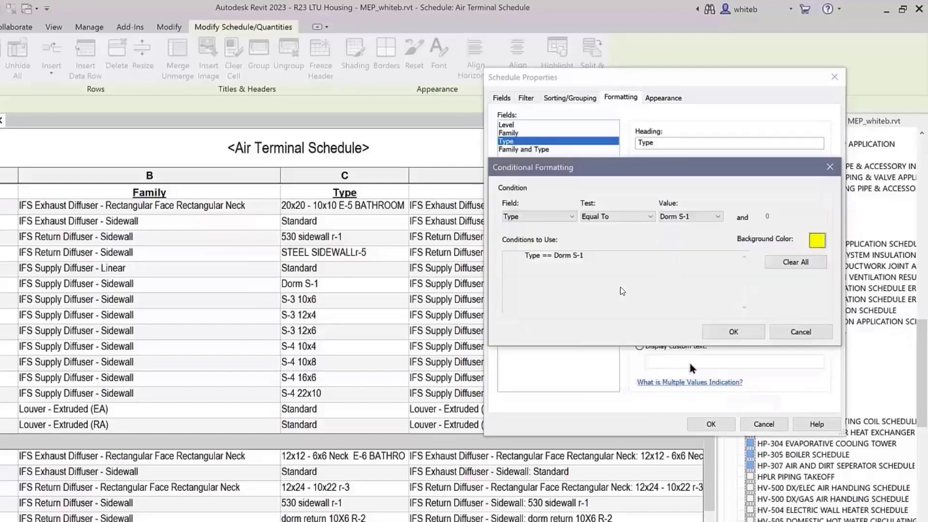
left_click(733, 331)
- Add a conditional format to the Family and Type field testing Equal To IFS Return Diffuser - Sidewall: STEEL SIDEWALLr-5
left_click(540, 149)
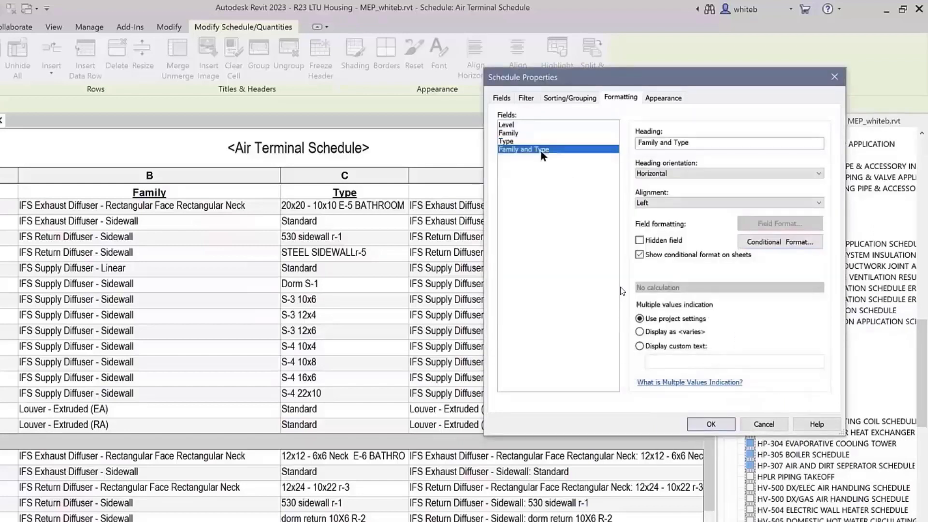
left_click(764, 242)
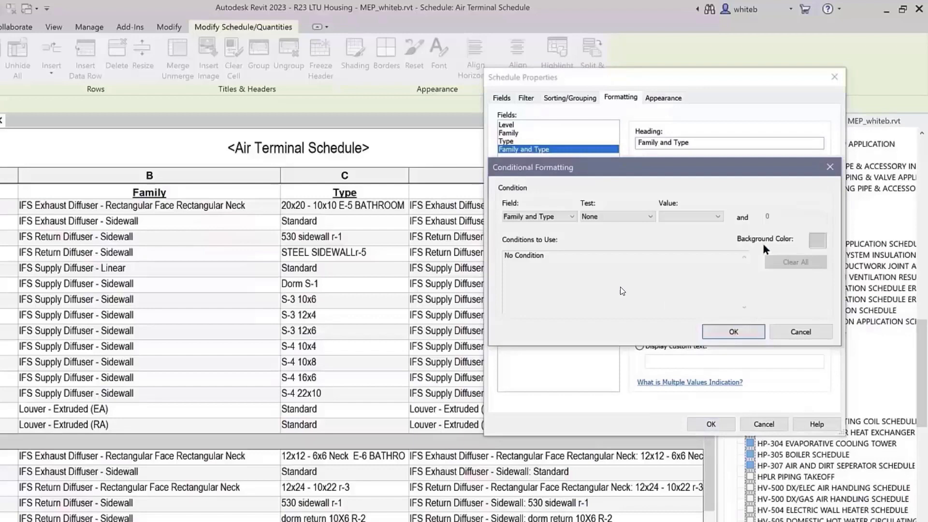
left_click(651, 216)
left_click(619, 234)
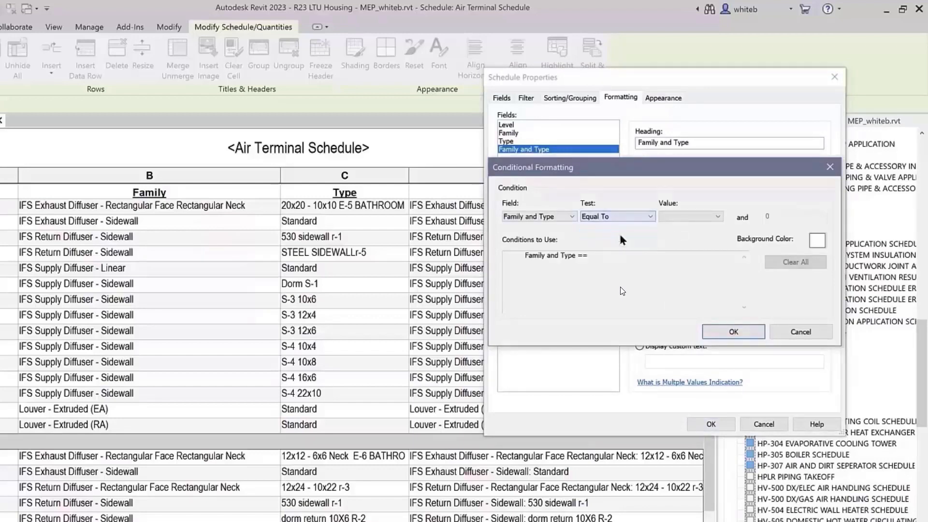
left_click(696, 216)
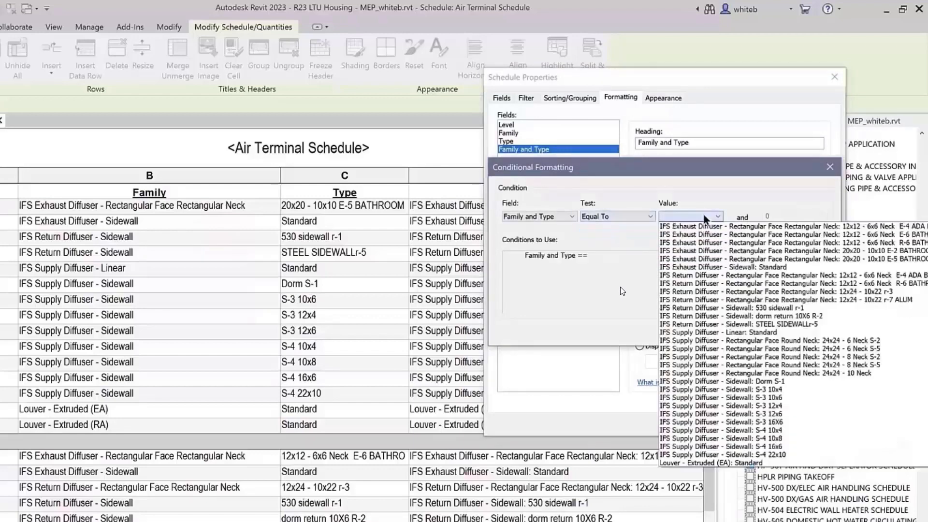
left_click(717, 323)
- Set the Family and Type condition's background color to Magenta and apply the Air Terminal Schedule's formatting
left_click(813, 237)
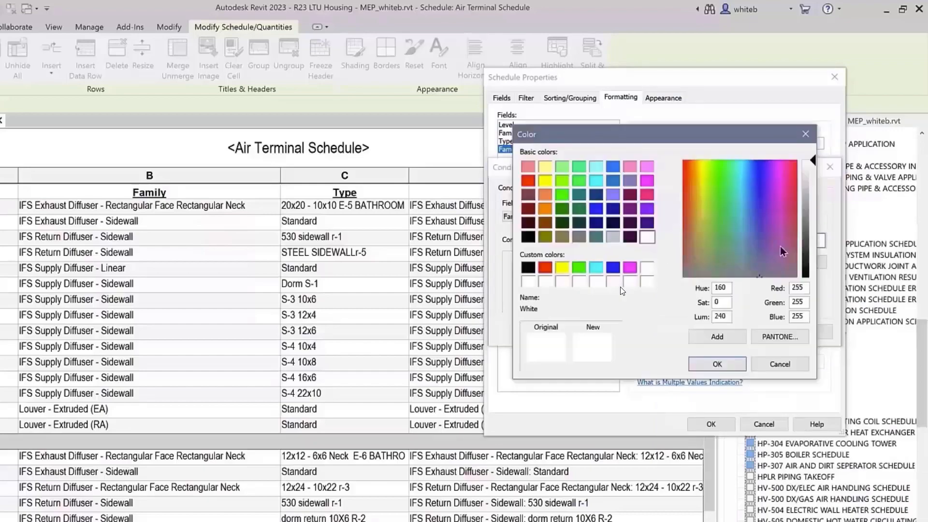
left_click(630, 267)
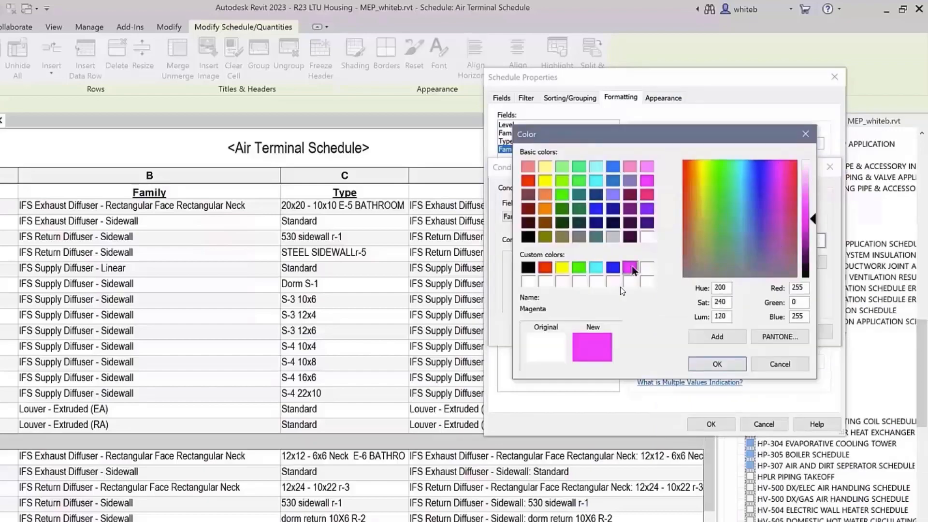
left_click(709, 362)
left_click(728, 332)
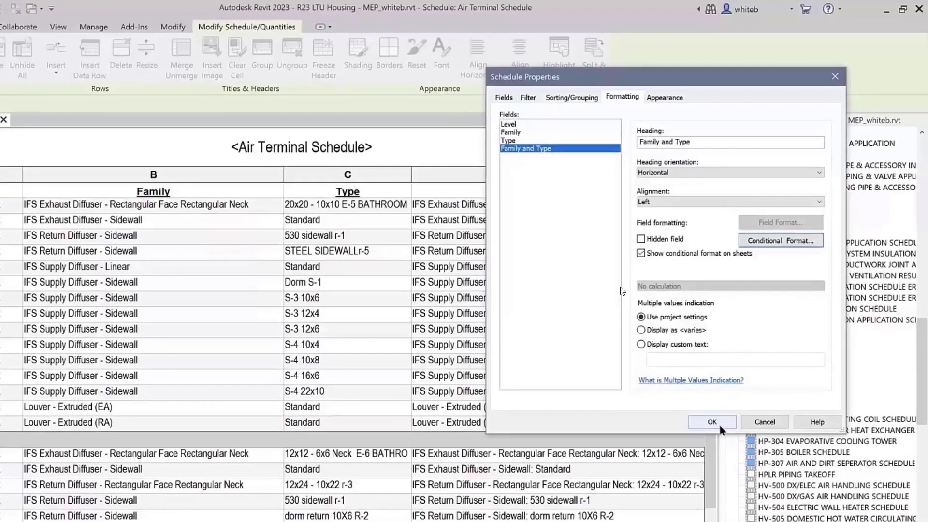
left_click(719, 424)
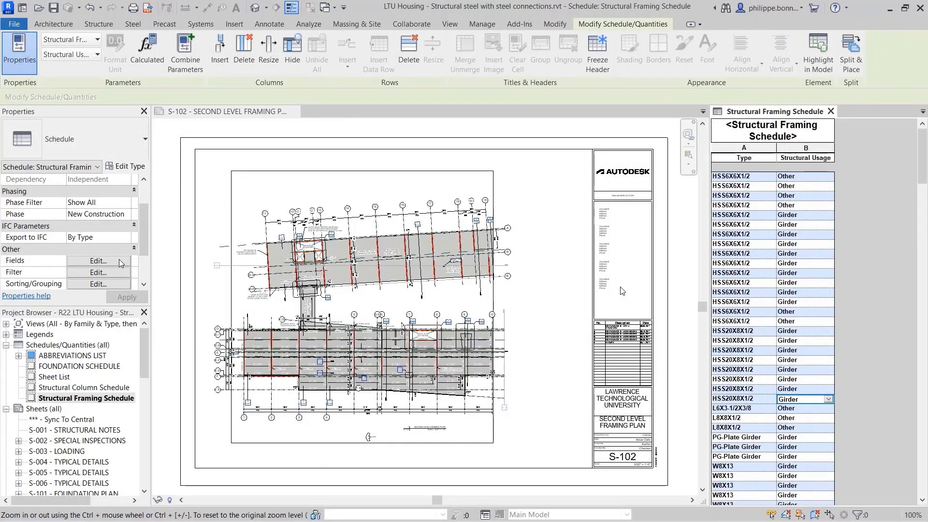
- Add the Count and Structural Material fields to the Structural Framing Schedule and narrow its Type and Count columns
left_click(98, 261)
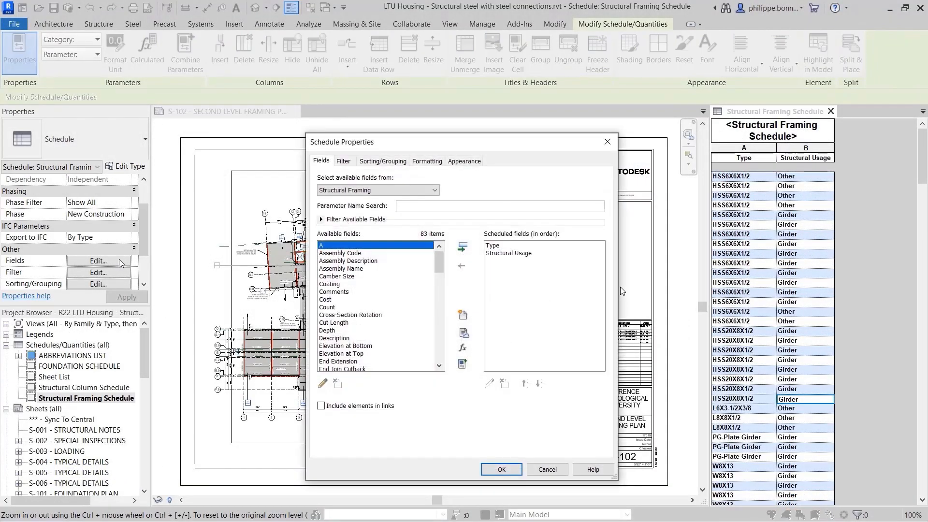
left_click(335, 307)
left_click(463, 249)
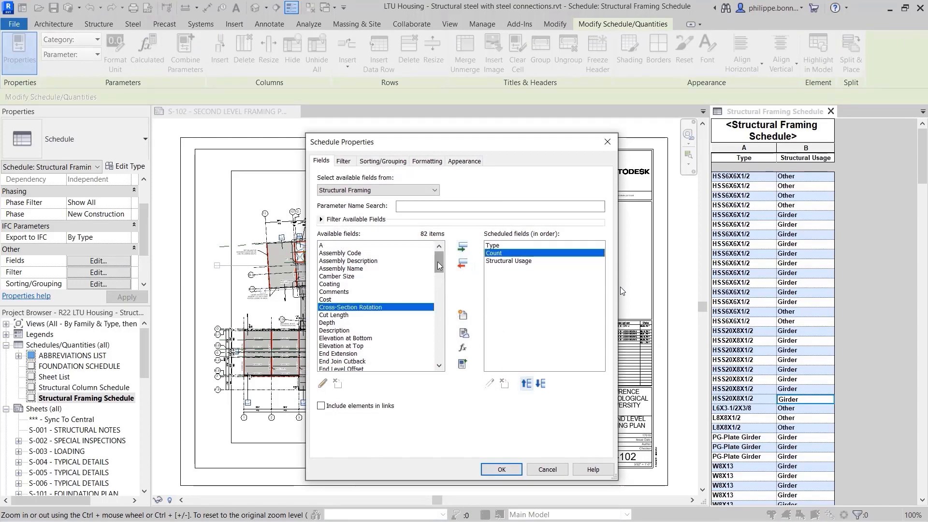
left_click_drag(438, 262, 440, 340)
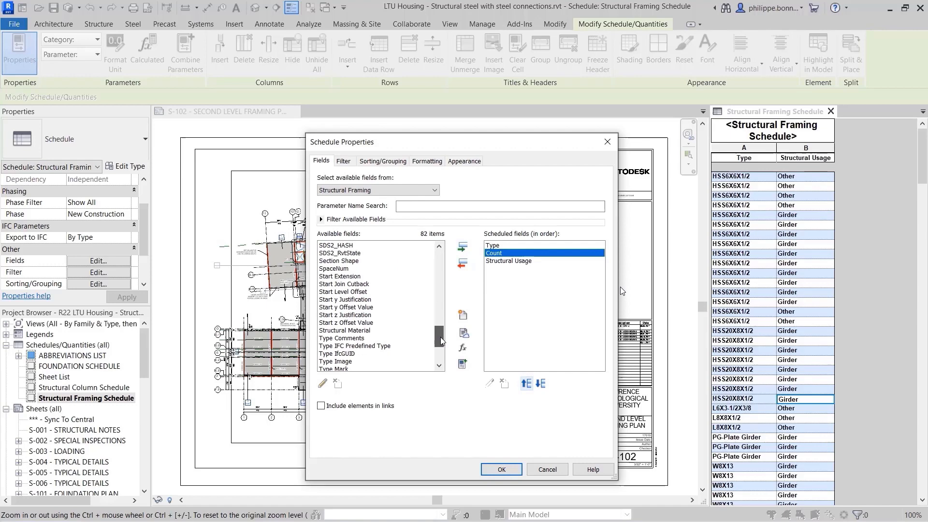
left_click(381, 330)
left_click(465, 248)
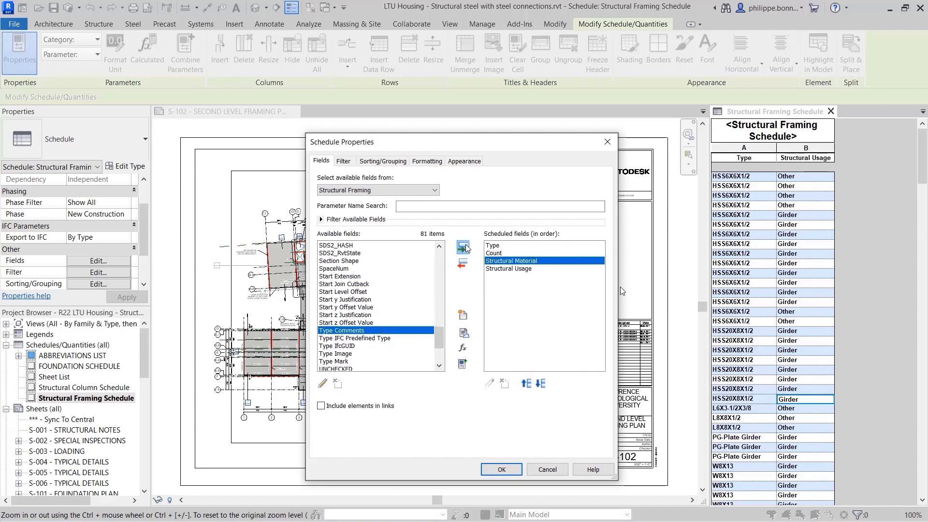
left_click(512, 465)
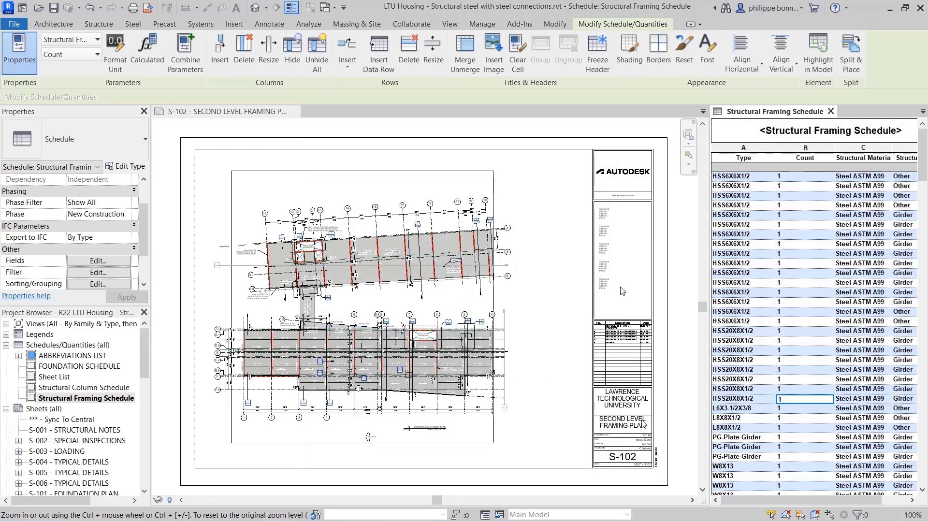
left_click_drag(774, 149, 761, 149)
left_click_drag(819, 148, 799, 148)
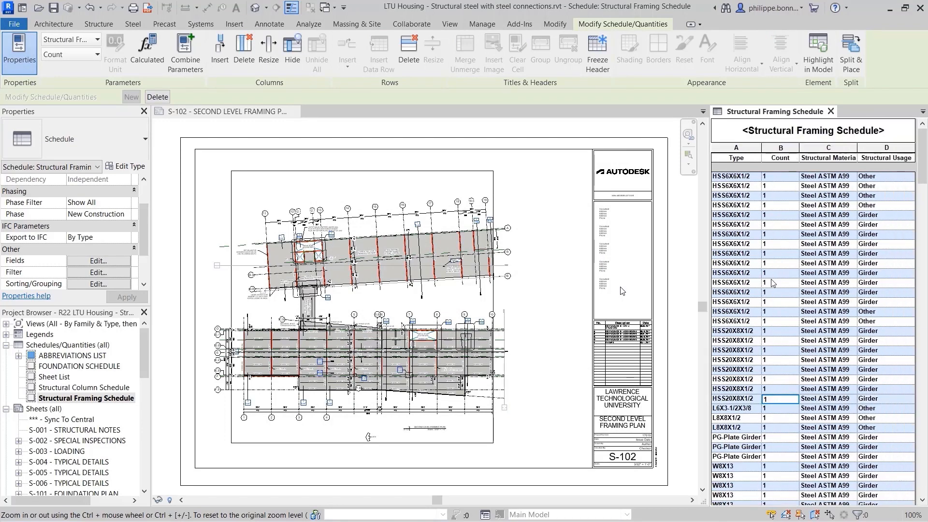
- Place the Structural Framing Schedule on sheet S-102 between the framing plan and the title block
left_click(556, 299)
left_click(96, 399)
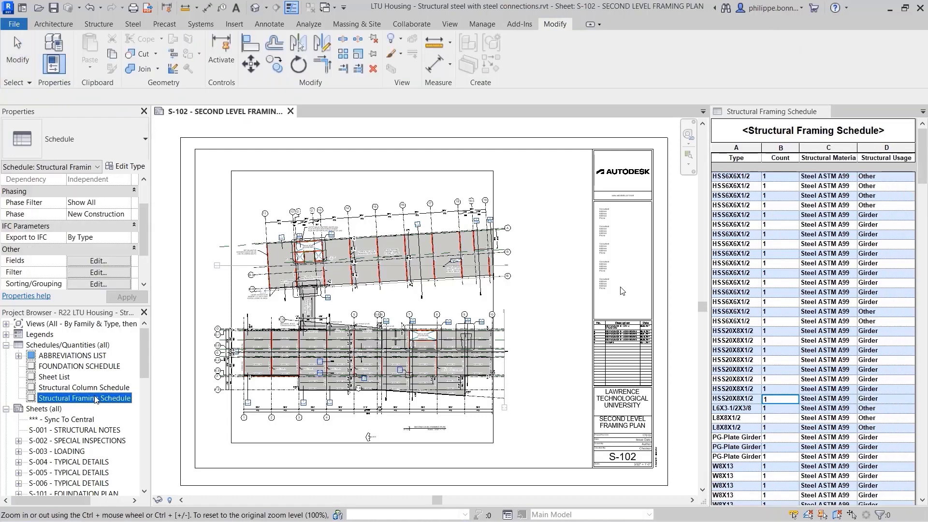
left_click_drag(96, 399, 550, 180)
left_click(550, 180)
left_click(579, 202)
scroll(580, 202, "down", 1)
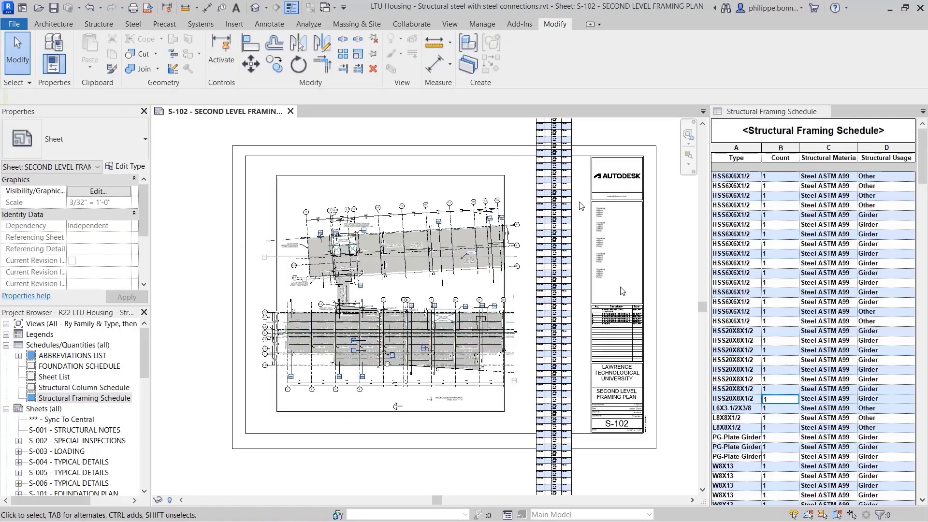
scroll(581, 205, "down", 6)
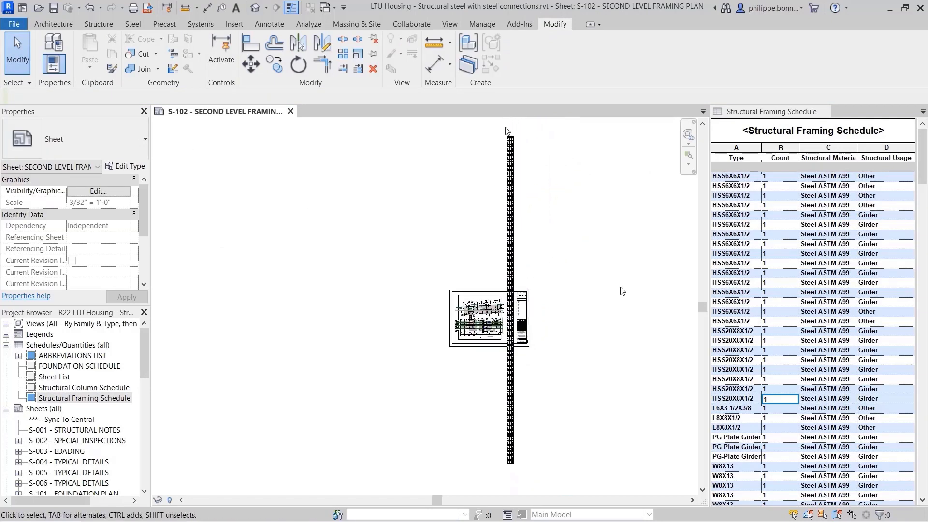
- Widen the Type column of the schedule placed on sheet S-102 so the type names fit on one line
scroll(507, 130, "up", 5)
left_click(408, 188)
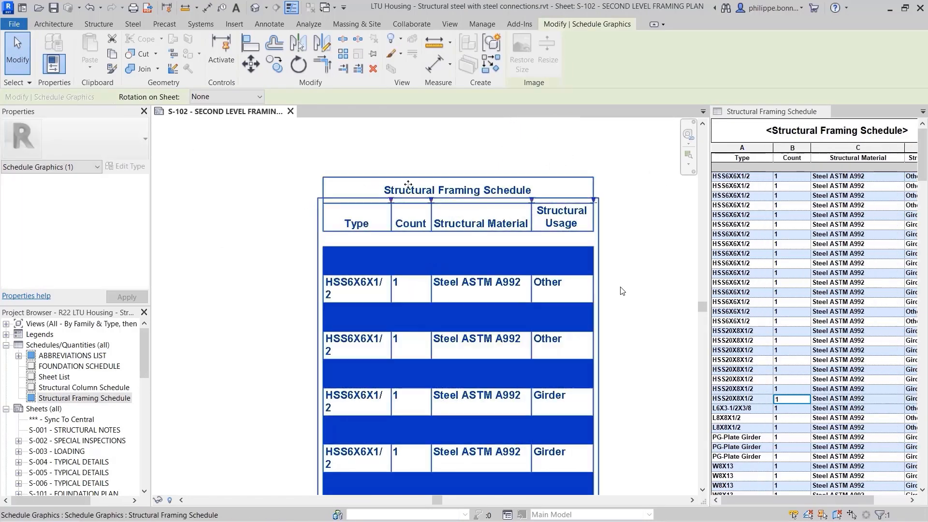
left_click_drag(391, 200, 406, 201)
left_click(455, 166)
- Move the placed schedule down so its title sits just inside the sheet's upper border, beside the title block
left_click(450, 185)
left_click(256, 66)
left_click(465, 178)
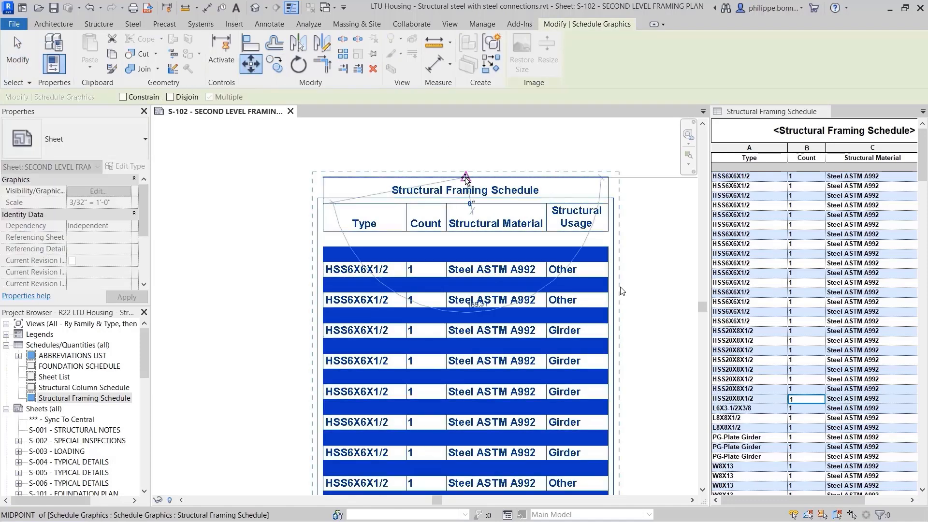
scroll(460, 224, "down", 8)
scroll(457, 388, "up", 5)
left_click(454, 344)
left_click(473, 299)
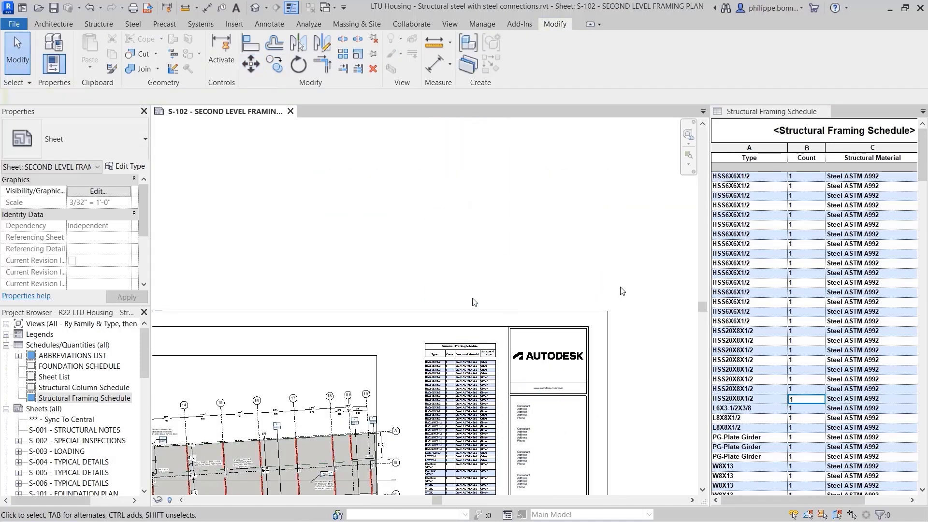
scroll(474, 302, "down", 5)
scroll(589, 309, "up", 2)
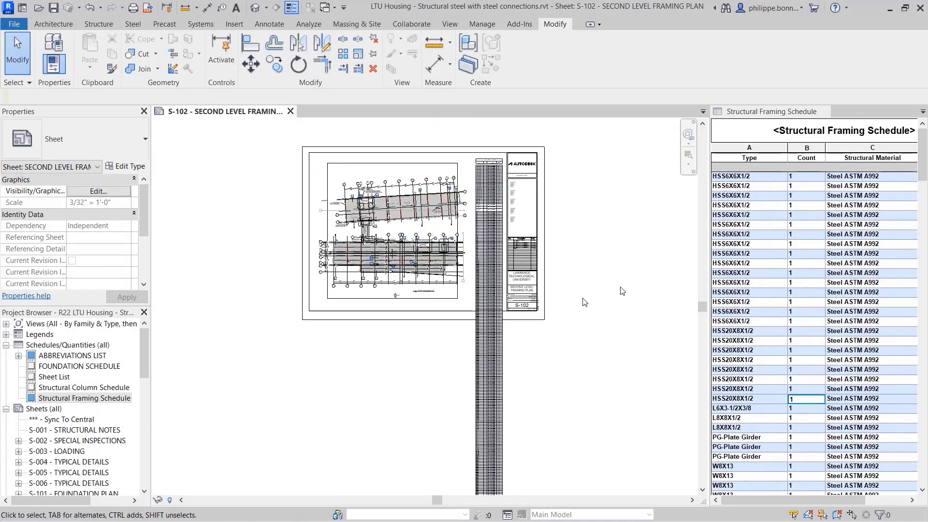
- Turn on Filter by sheet in the Structural Framing Schedule's filter settings
left_click(735, 428)
left_click_drag(144, 206, 141, 248)
left_click(110, 213)
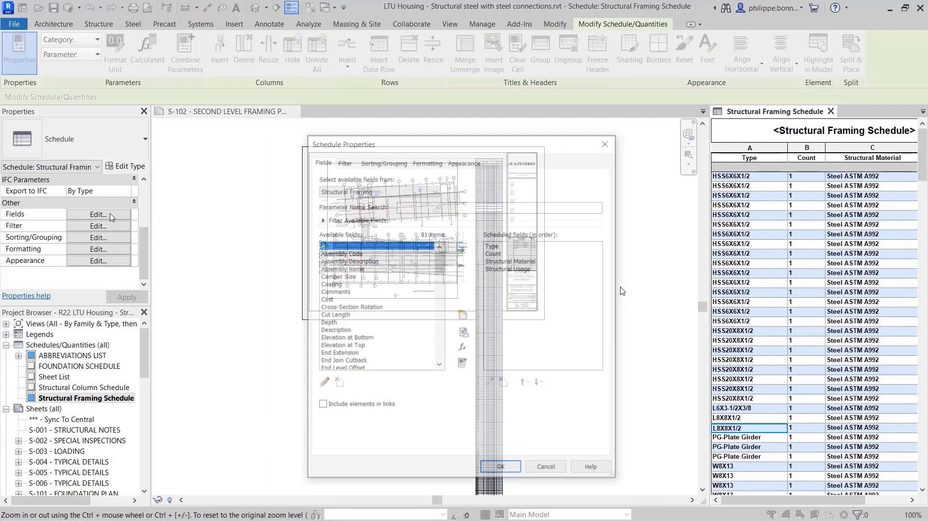
left_click(345, 163)
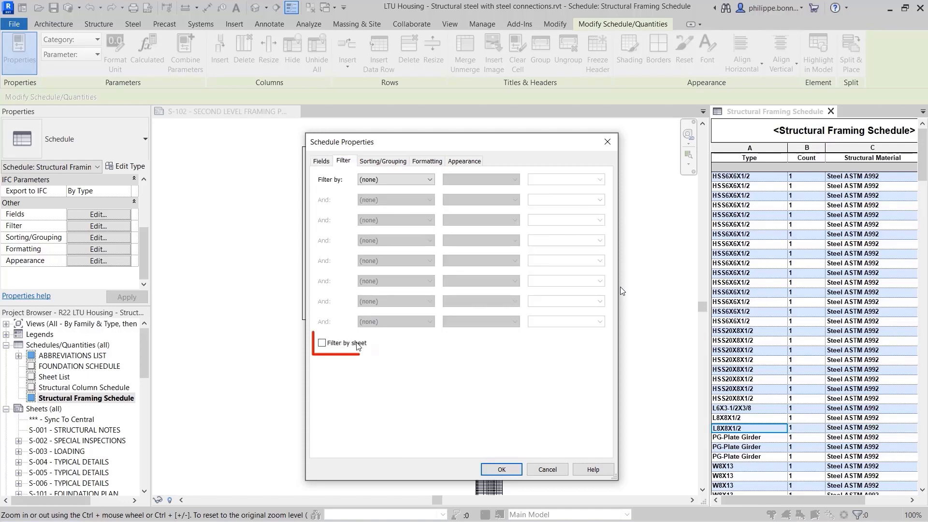
left_click(322, 343)
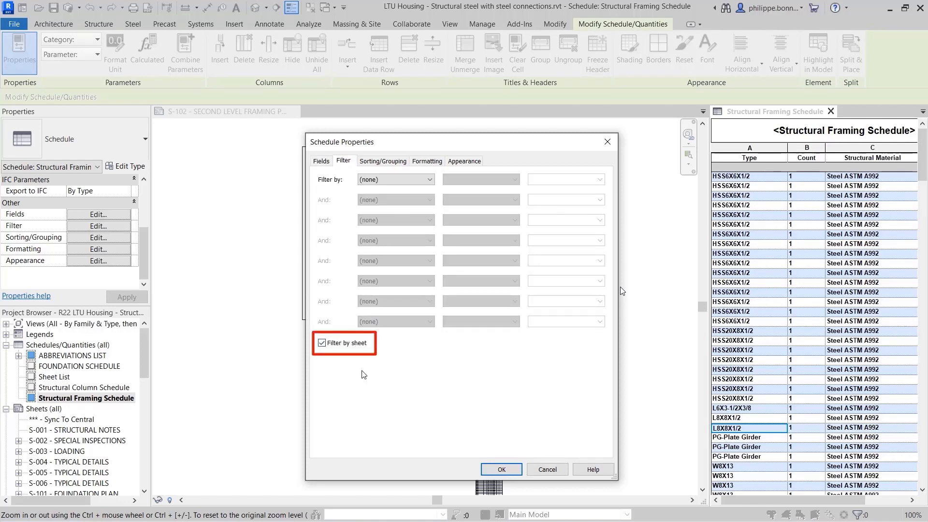
left_click(502, 469)
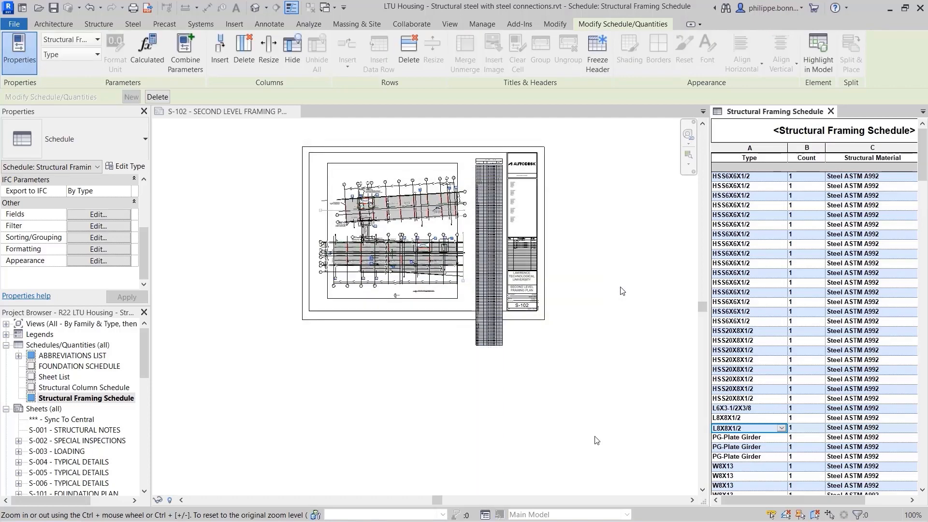
- Activate the second level framing plan viewport on S-102 and pull its crop region's right edge in to about half the width
scroll(622, 291, "up", 5)
double_click(466, 292)
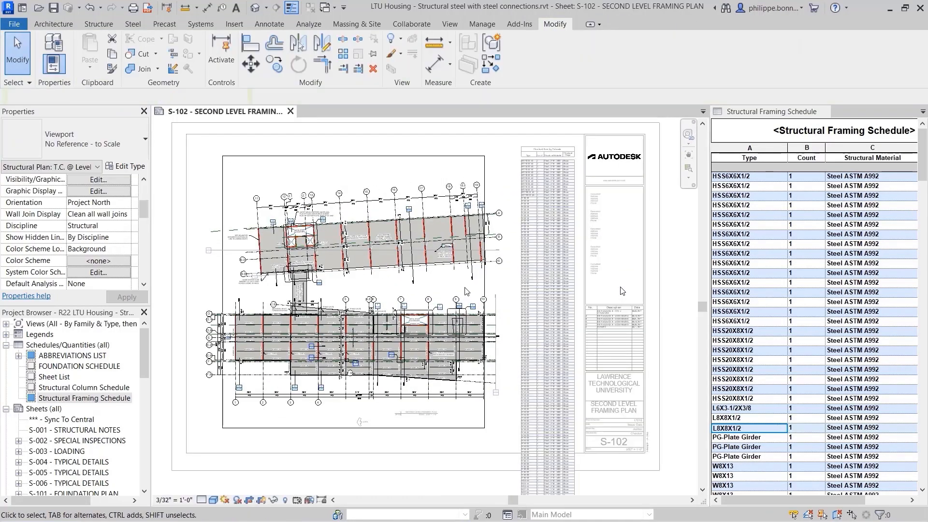
left_click(359, 278)
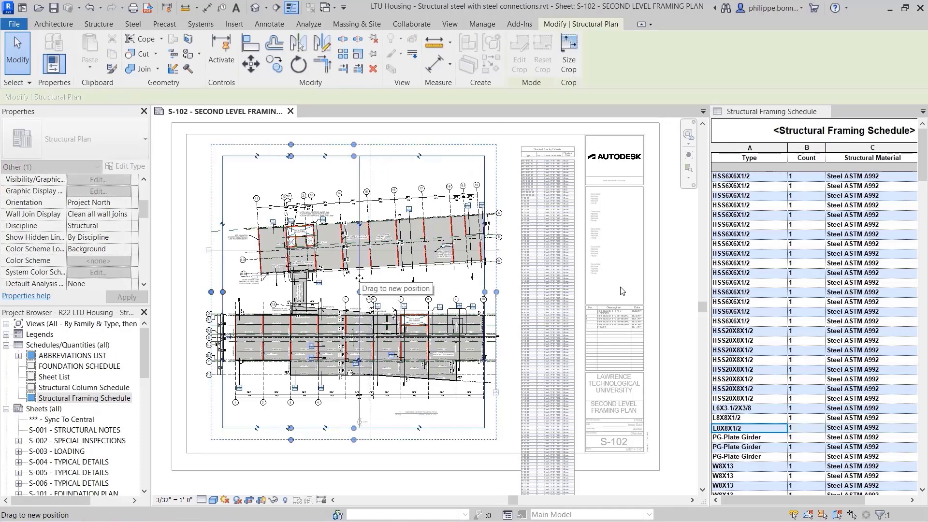
left_click_drag(359, 278, 359, 278)
left_click(477, 296)
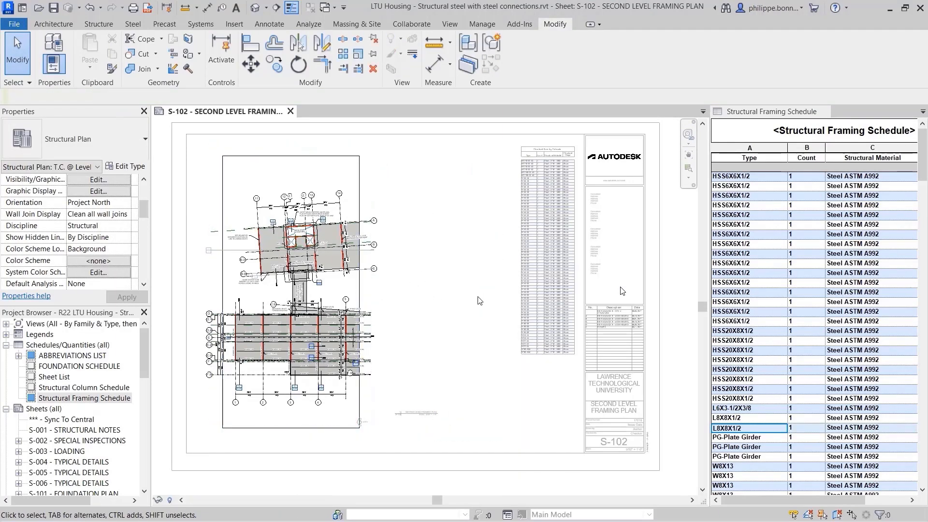
- Extend the plan's crop region partway back toward the schedule and deactivate the viewport
left_click(359, 303)
left_click_drag(360, 292, 405, 293)
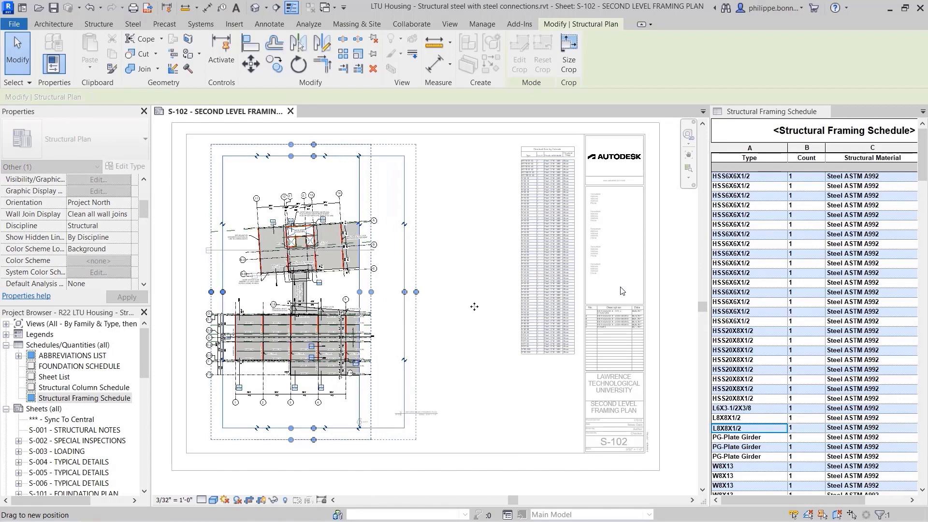
double_click(179, 346)
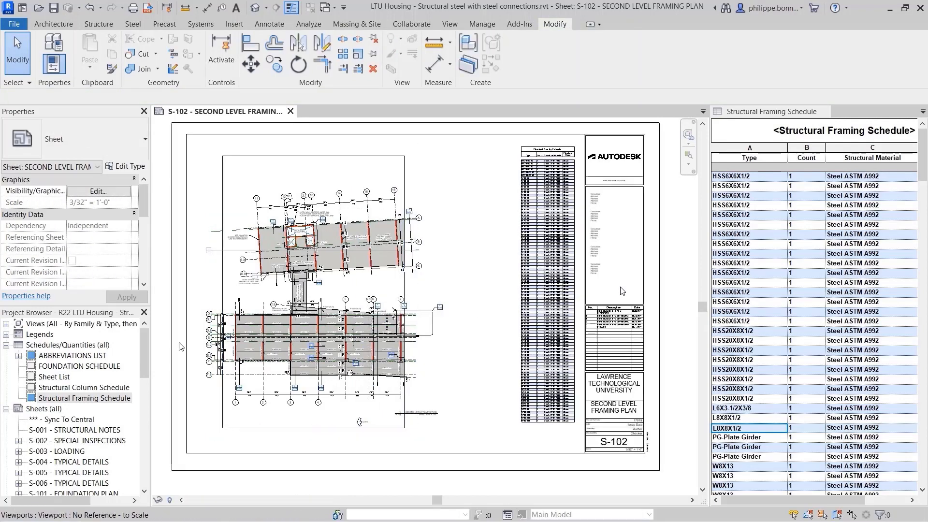
- Open sheet S-103 - Third Level Framing Plan and place the Structural Framing Schedule between the plan and the title block
left_click_drag(144, 340, 142, 374)
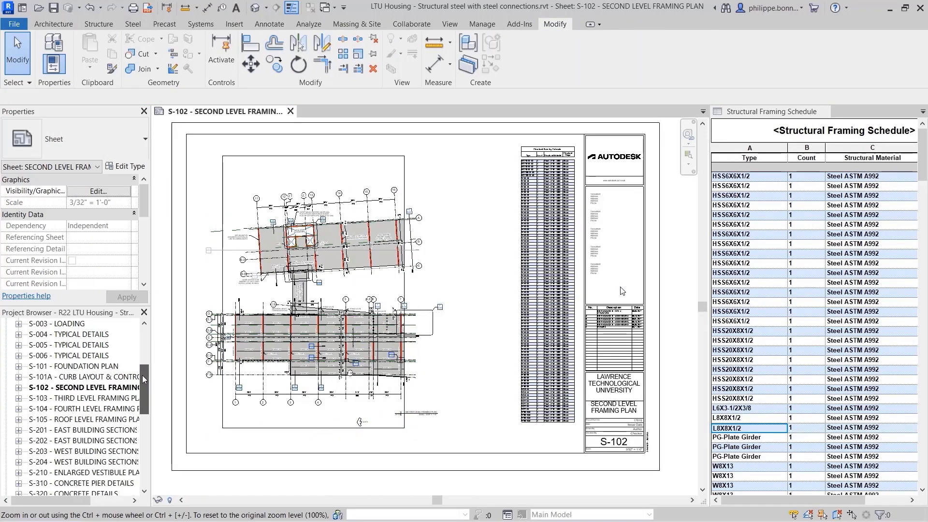
double_click(101, 398)
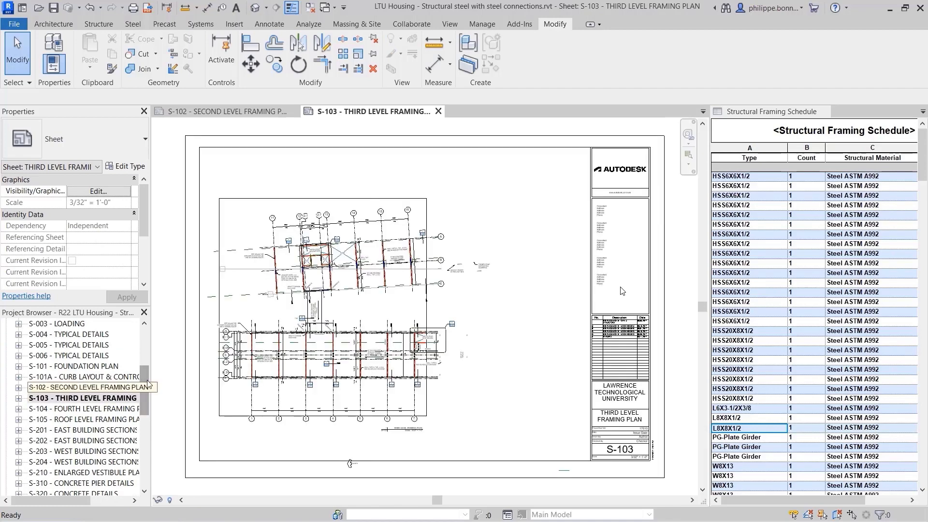
left_click_drag(147, 384, 543, 325)
left_click(107, 365)
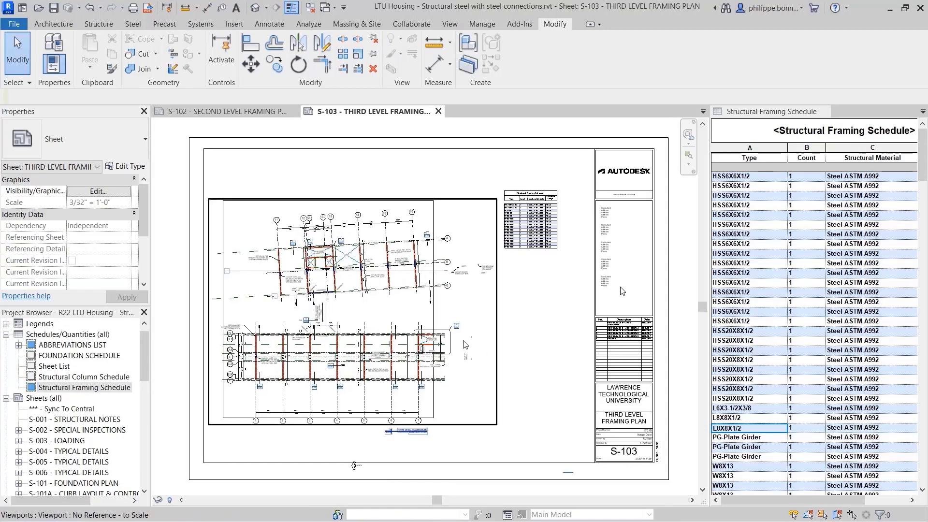
- Activate the plan viewport on S-103, extend its crop region's right edge toward the schedule, deactivate the view and select the schedule
left_click(412, 317)
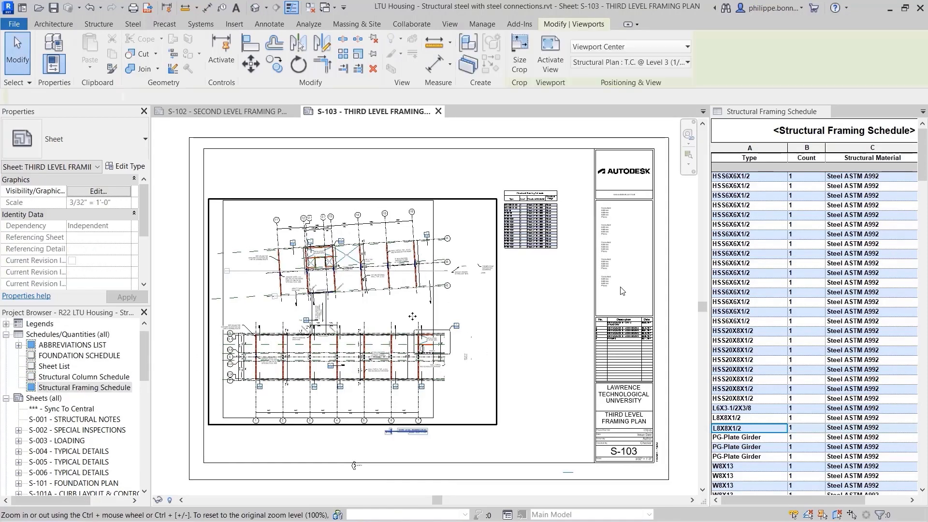
double_click(412, 316)
left_click_drag(433, 316, 514, 316)
double_click(539, 337)
left_click(544, 295)
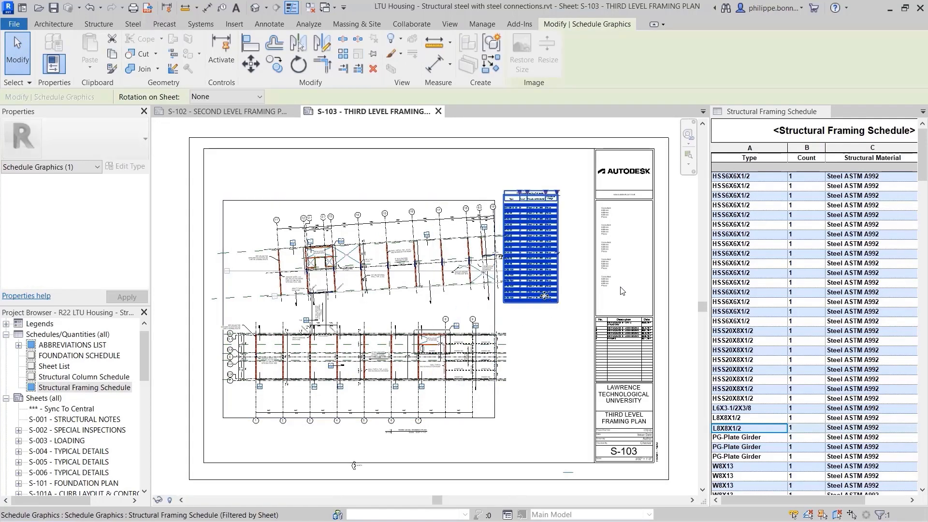
- Move the Structural Framing Schedule on sheet S-103 up toward the title block and deselect it
left_click_drag(552, 269, 578, 235)
left_click(552, 346)
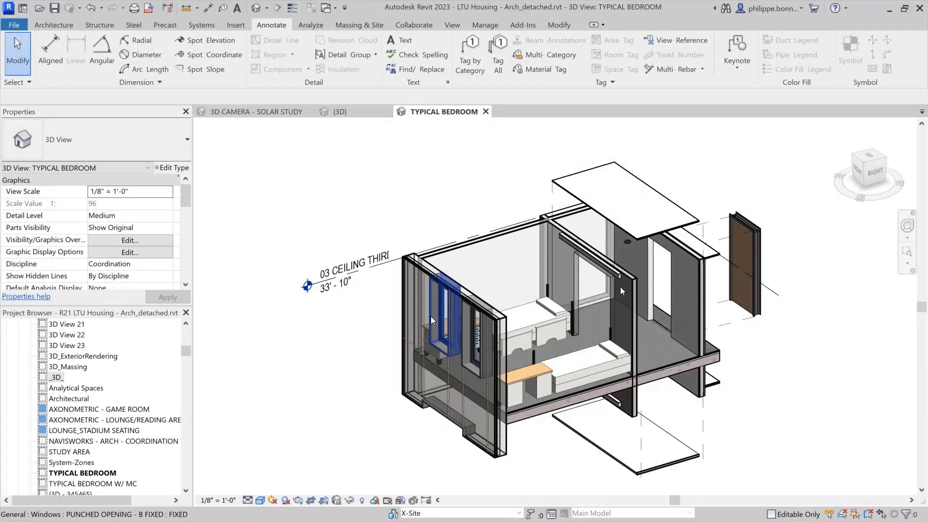
- Displace the two punched-opening windows of the TYPICAL BEDROOM view together, outward from their exterior wall
left_click(430, 317)
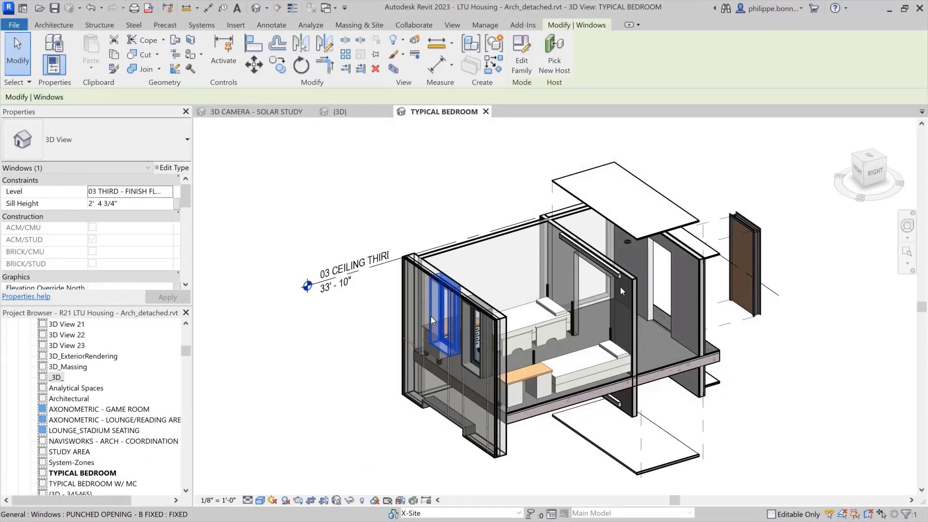
left_click(464, 358, "ctrl")
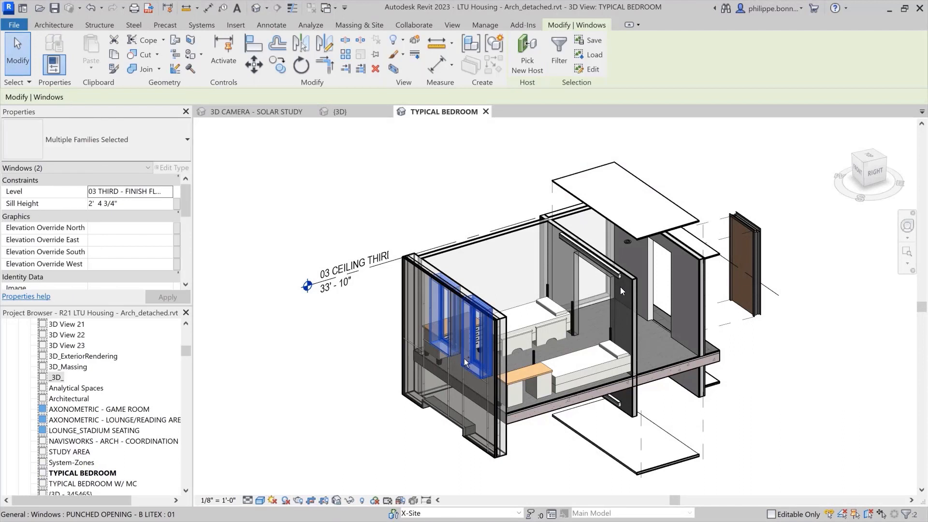
left_click(414, 41)
left_click_drag(483, 324, 345, 378)
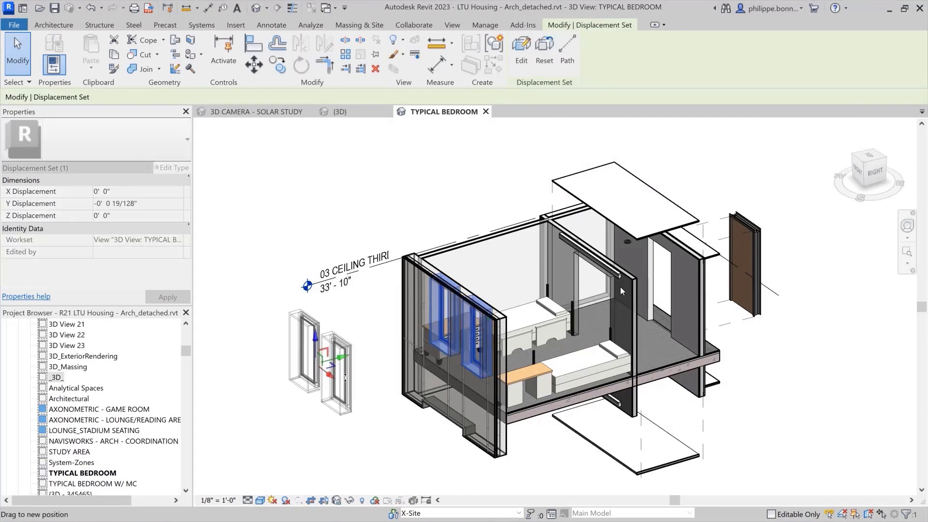
- Add displacement paths from the corners of the two displaced windows back to the exterior wall
left_click(568, 62)
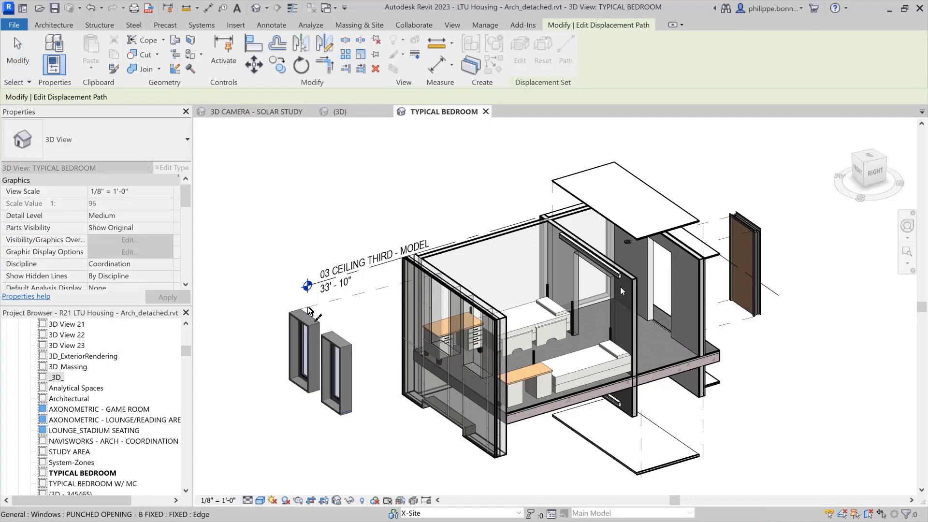
left_click(334, 330)
left_click(352, 342)
left_click(353, 409)
key("Escape")
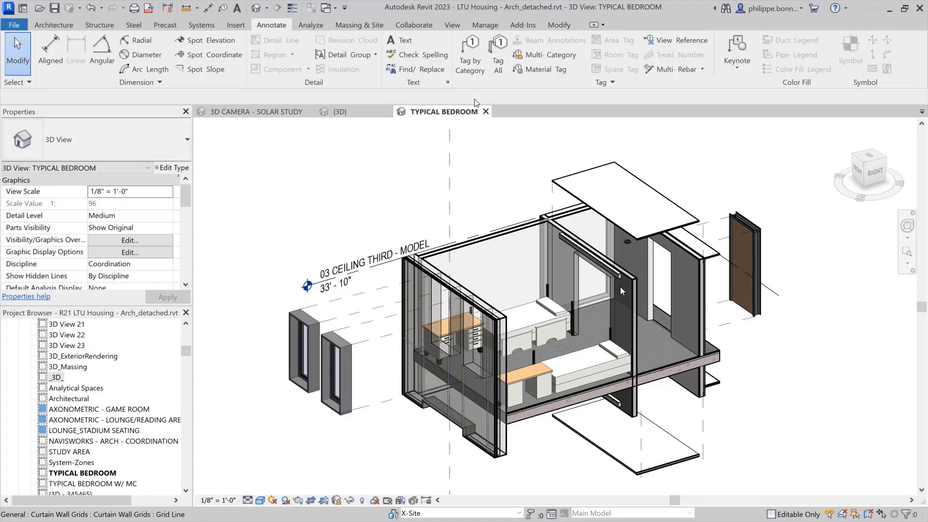
- Tag all untagged floors, walls and windows in the TYPICAL BEDROOM view
left_click(498, 58)
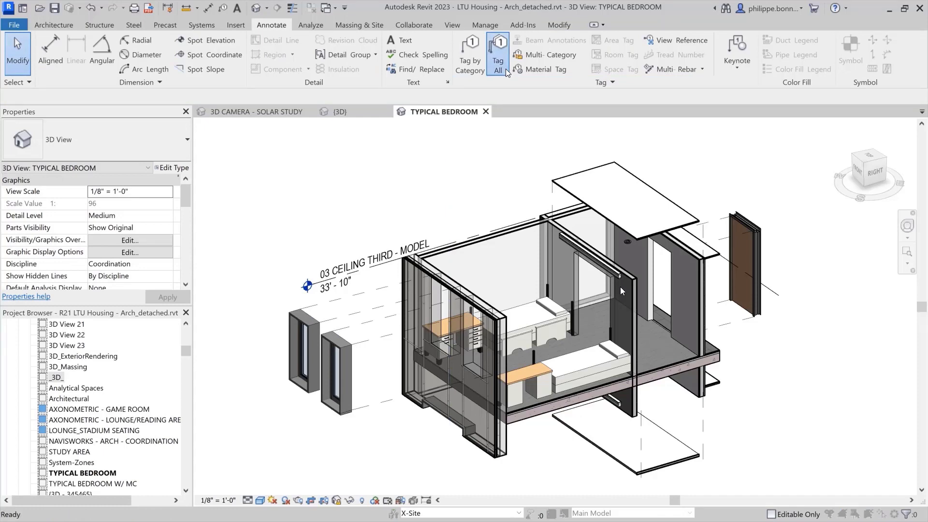
left_click(354, 261)
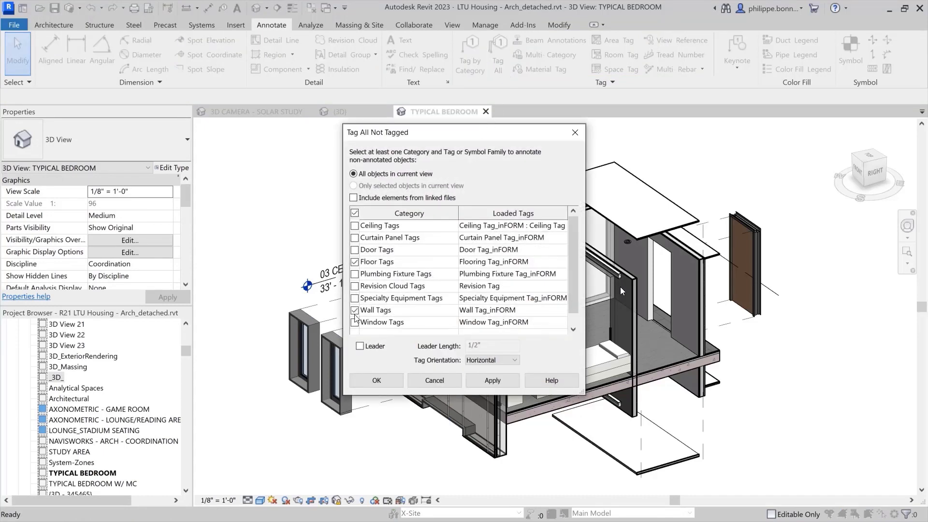
left_click(354, 310)
left_click(354, 322)
left_click(375, 384)
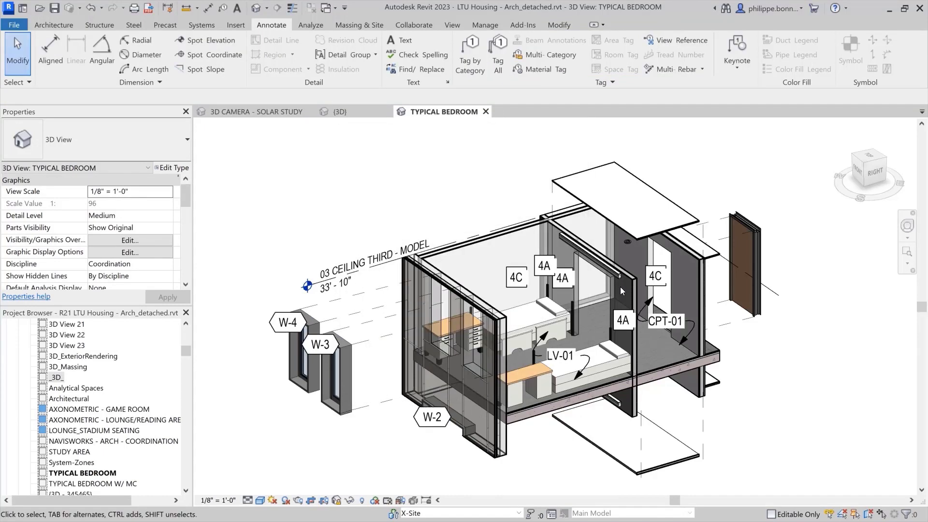
- Displace the long partition wall carrying the 4C tag outward behind the beds, and deselect it
left_click(505, 235)
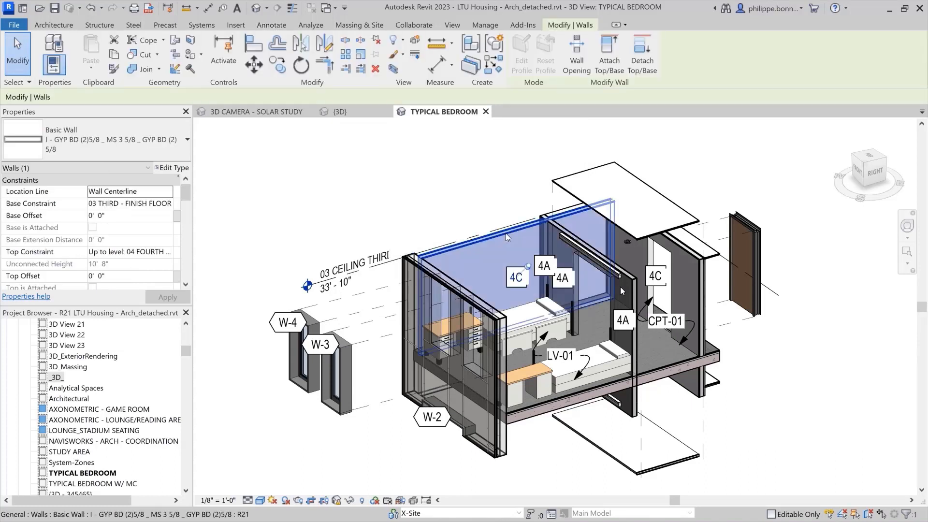
left_click(414, 39)
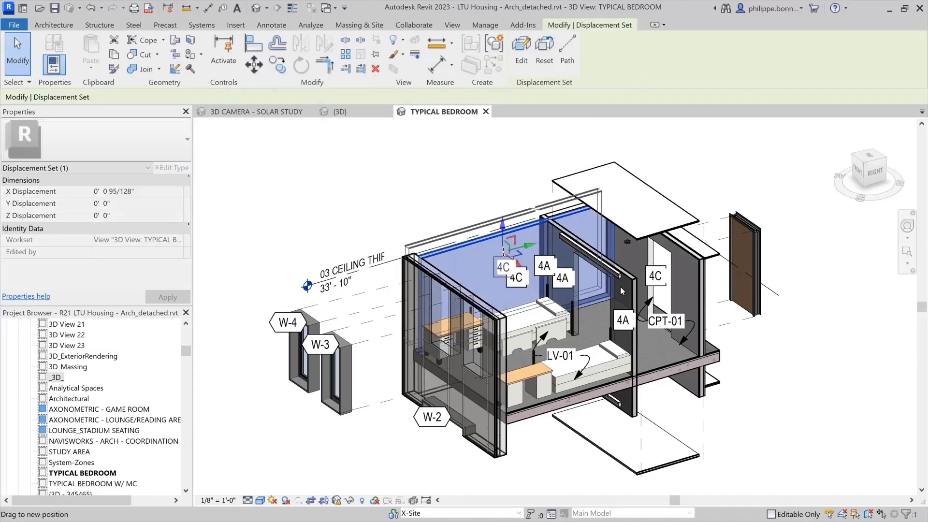
left_click_drag(503, 252, 441, 203)
key("Escape")
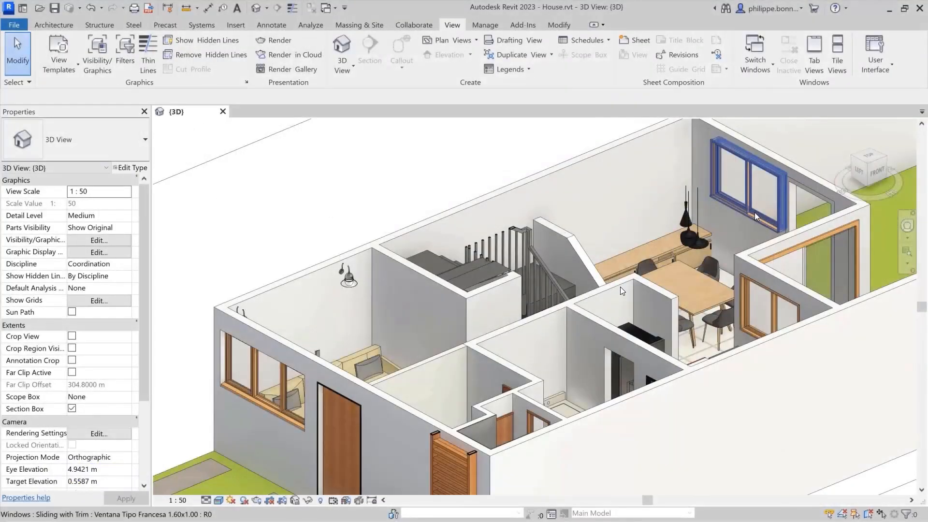
- Displace the two sliding windows at the dining end of the house model together, outward from their walls
left_click(752, 204)
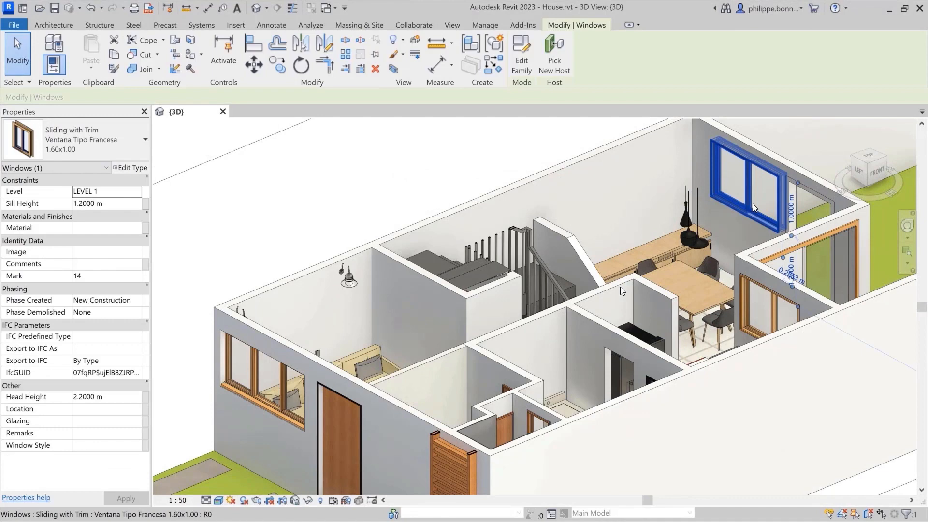
left_click(758, 286, "ctrl")
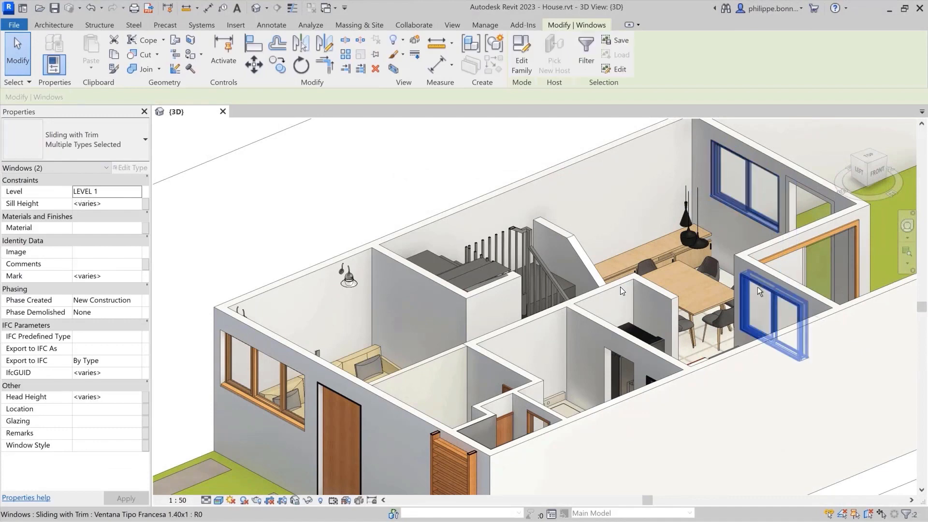
left_click(414, 42)
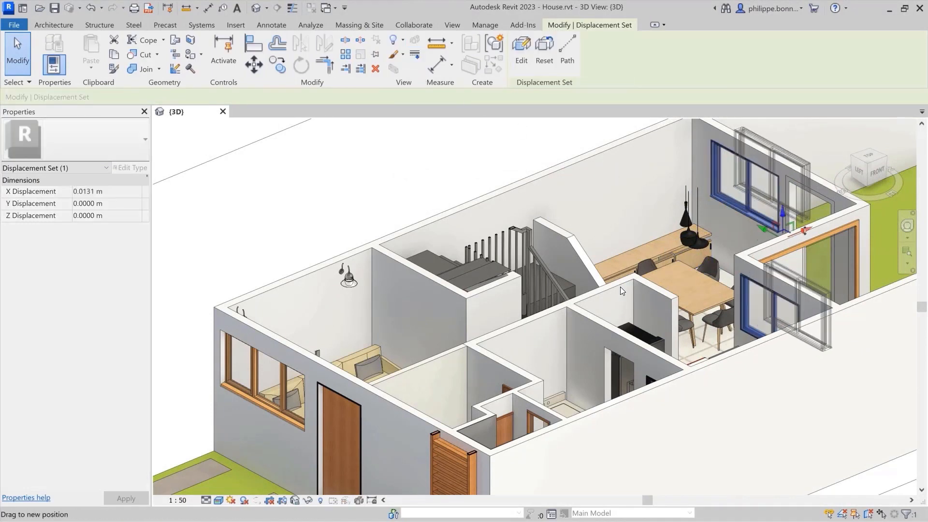
left_click(441, 165)
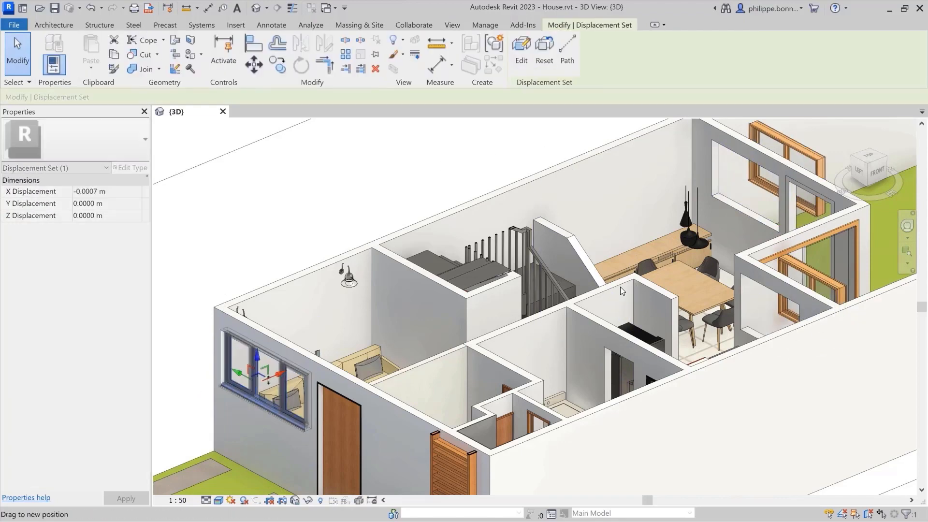
- Displace the three-pane window beside the entrance door about 0.85 m outward and add displacement paths at its four corners
left_click_drag(268, 379, 230, 396)
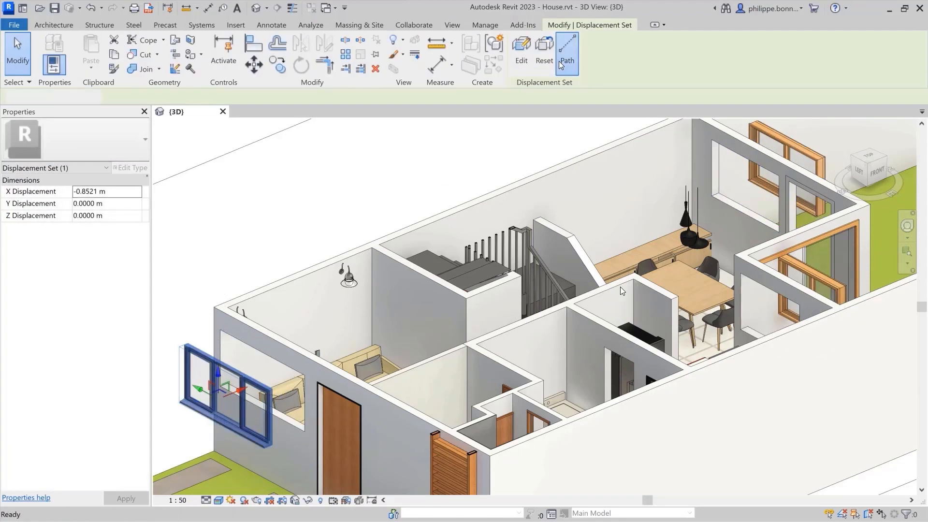
left_click(567, 48)
left_click(186, 344)
left_click(272, 388)
left_click(271, 445)
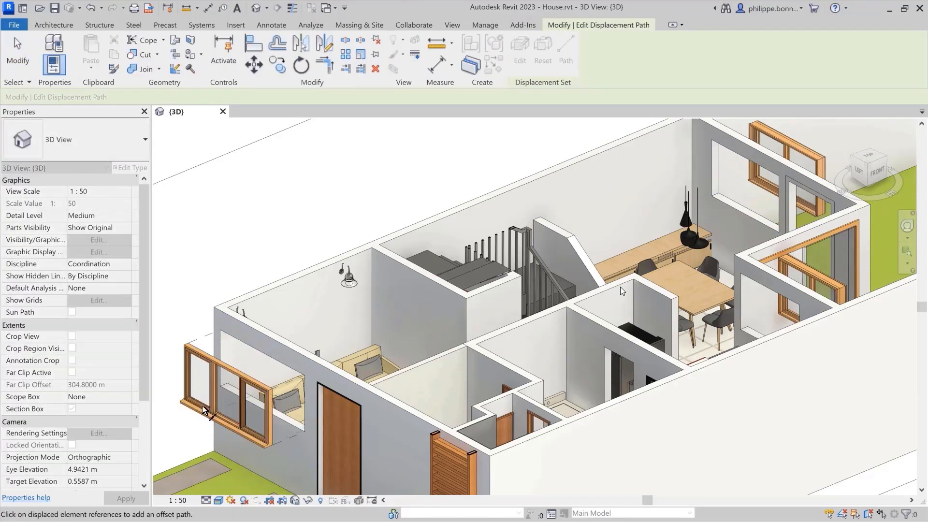
left_click(181, 401)
left_click(523, 159)
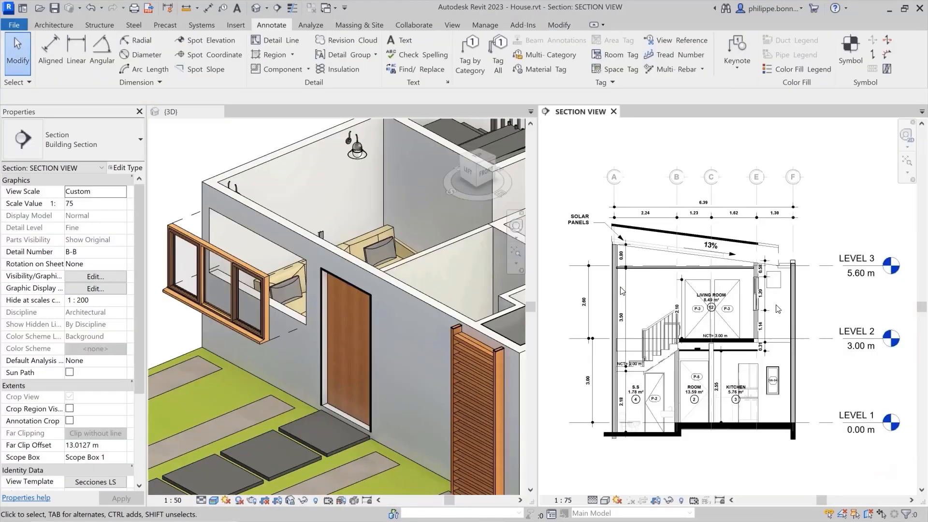
- Displace the Level 2 double-hung window in SECTION VIEW about 2 m outward horizontally and add displacement paths at its head and sill
scroll(777, 309, "up", 5)
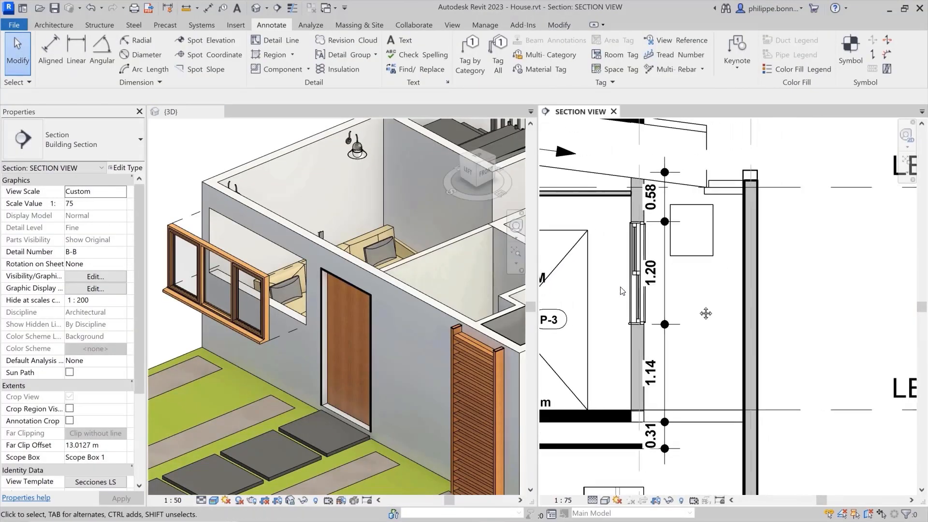
left_click(649, 308)
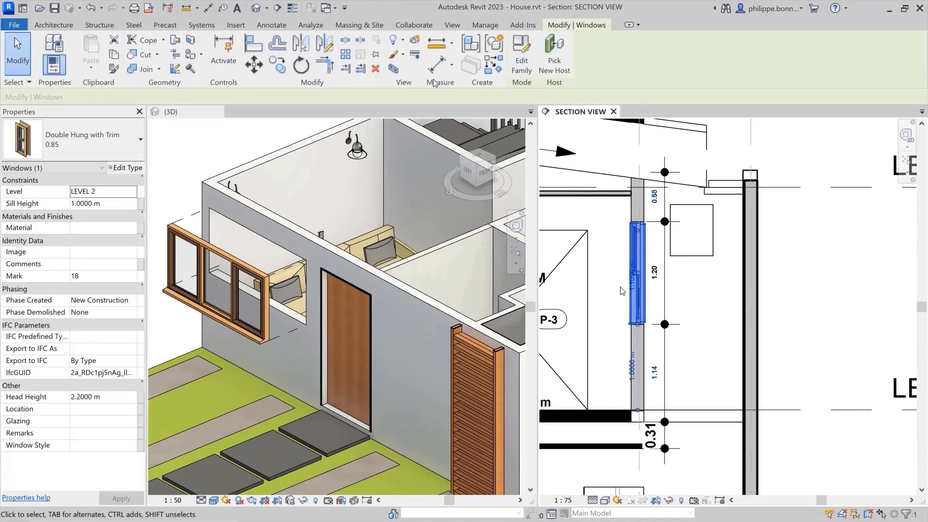
left_click(411, 43)
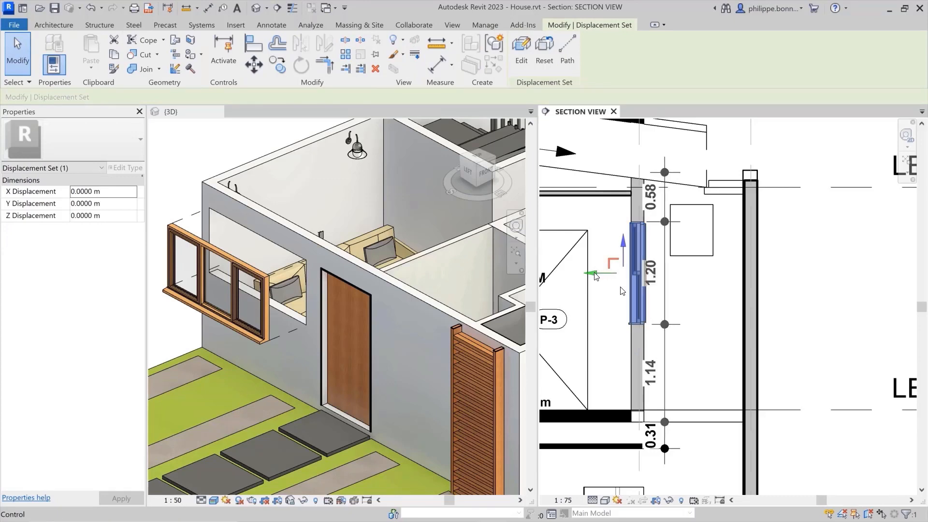
left_click_drag(596, 276, 765, 312)
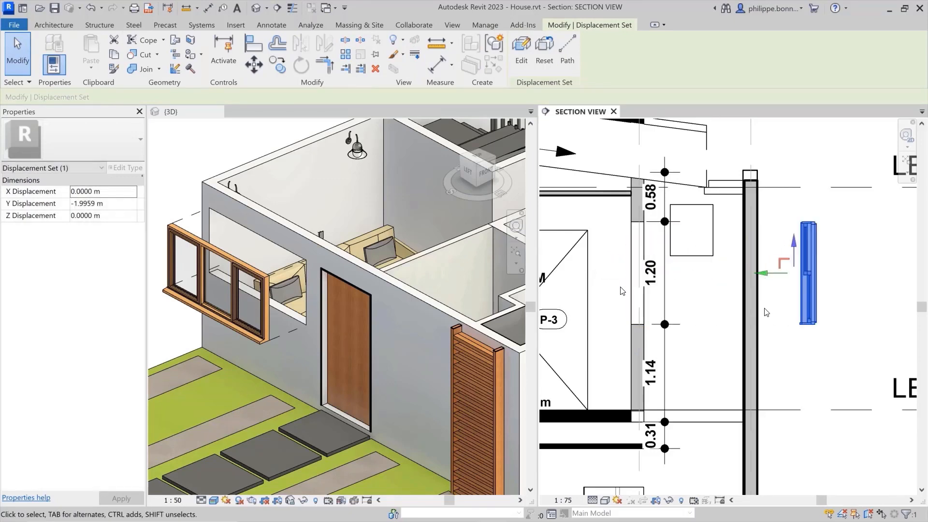
left_click(567, 53)
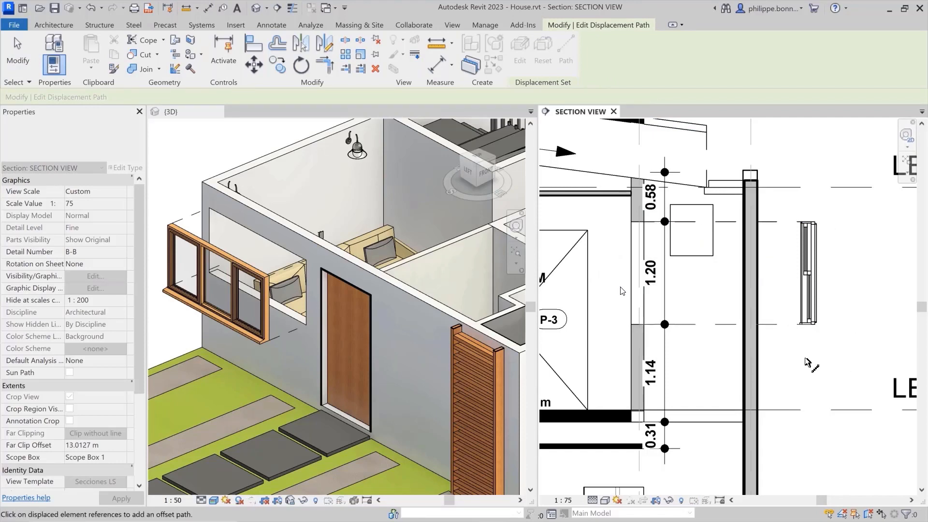
key("Escape")
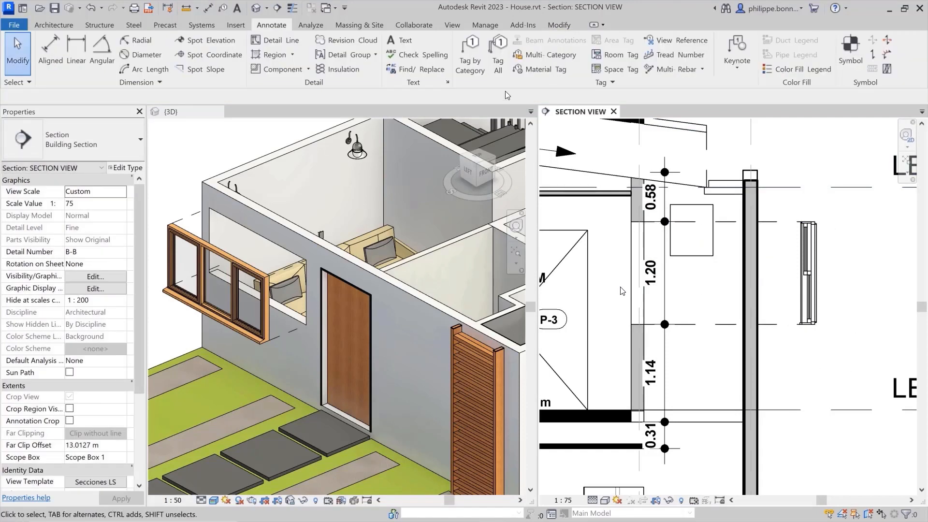
- Tag the displaced window in SECTION VIEW, place the tag on its outer side with a leader, and fit the view
key("t")
key("g")
left_click(804, 276)
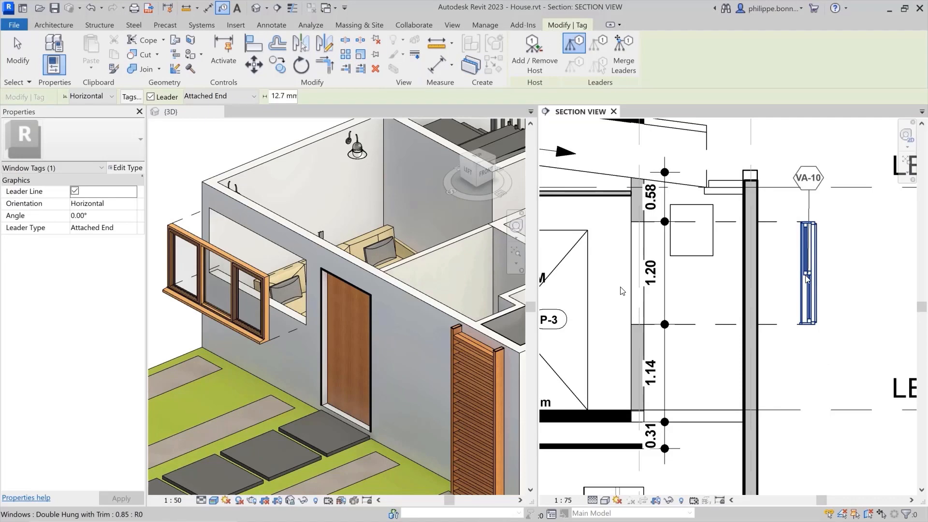
left_click_drag(809, 191, 858, 302)
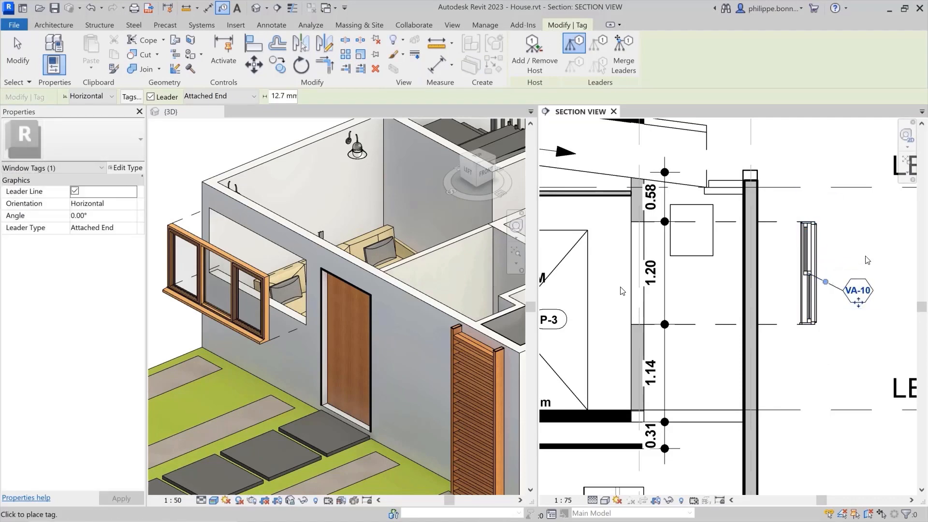
left_click(866, 256)
key("z")
key("f")
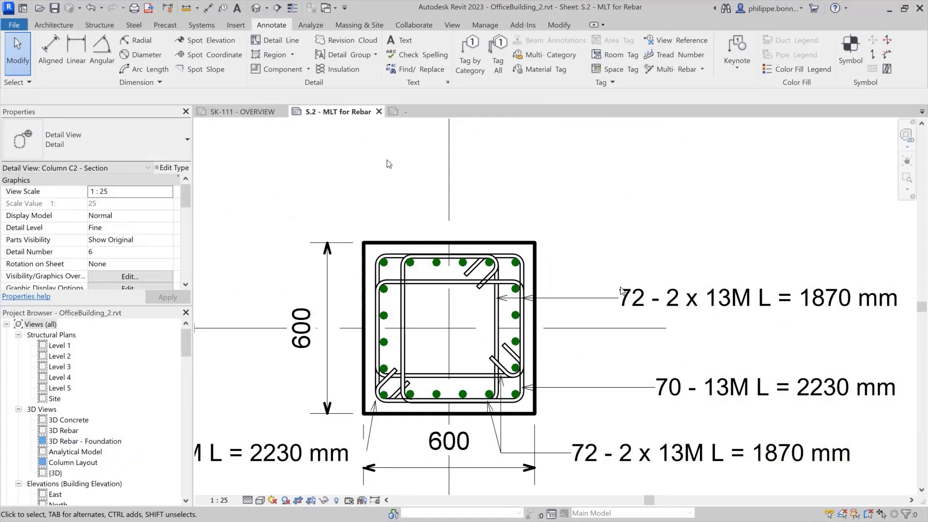
- Tag the 25M bars along the column section's upper edge and add the whole four-bar set as hosts of that tag
left_click(471, 71)
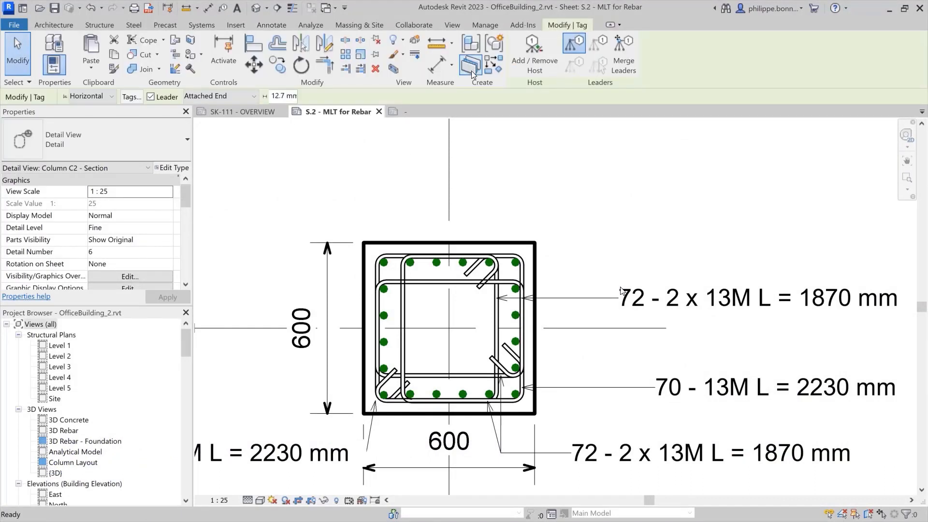
left_click(543, 70)
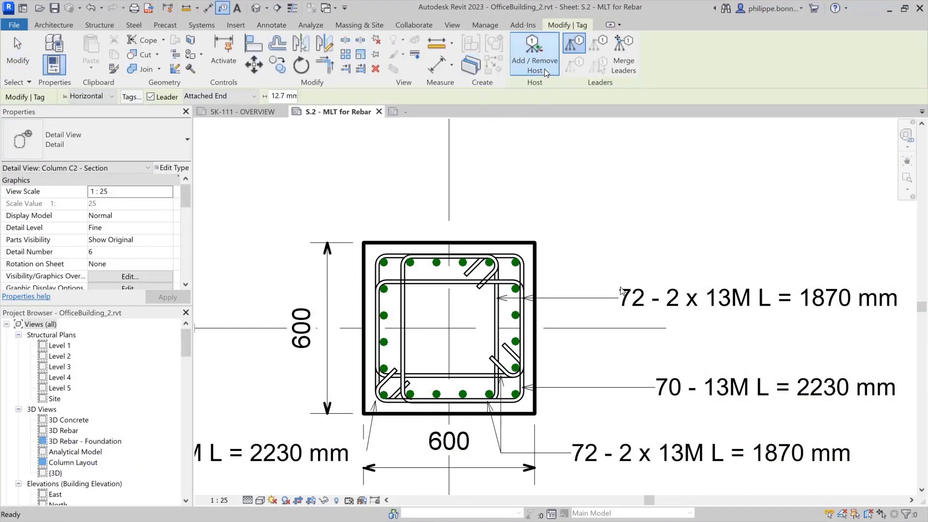
left_click(437, 262)
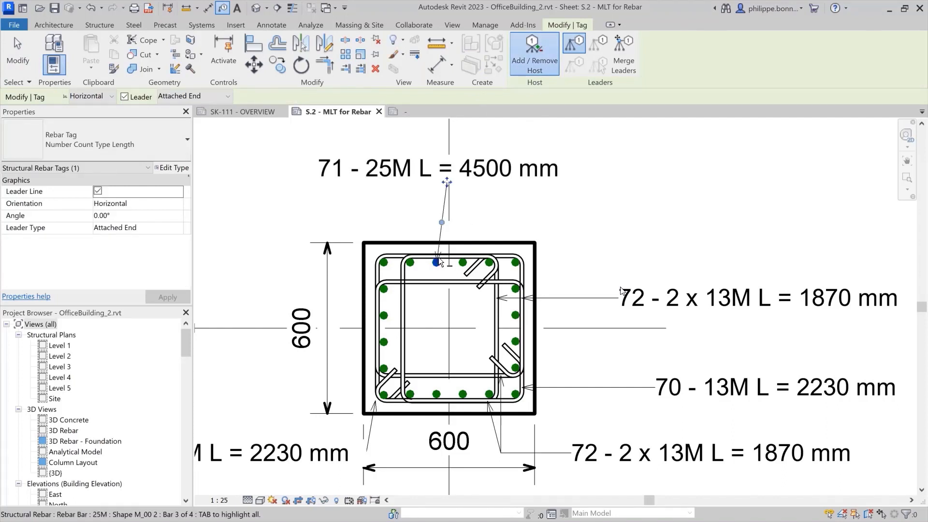
key("Tab")
left_click(439, 262)
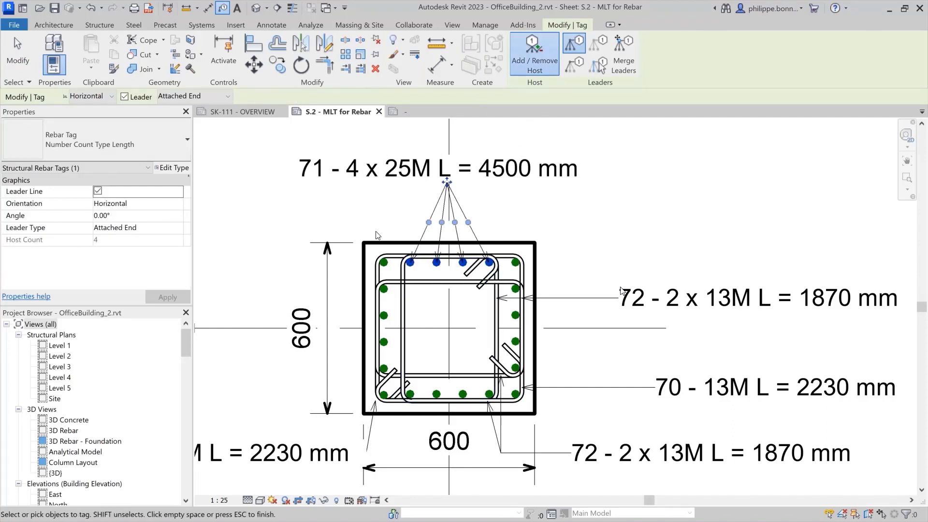
- Add all remaining 25M column bars as hosts of the rebar tag and move the tag to the upper right of the section
left_click_drag(377, 235, 393, 429)
left_click_drag(507, 234, 525, 425)
left_click_drag(394, 384, 511, 404)
left_click(511, 401)
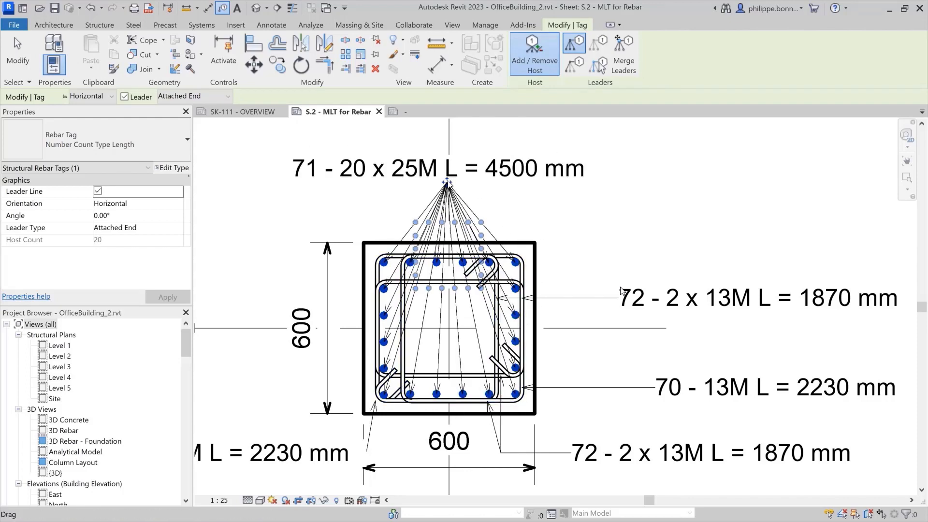
left_click_drag(448, 184, 777, 207)
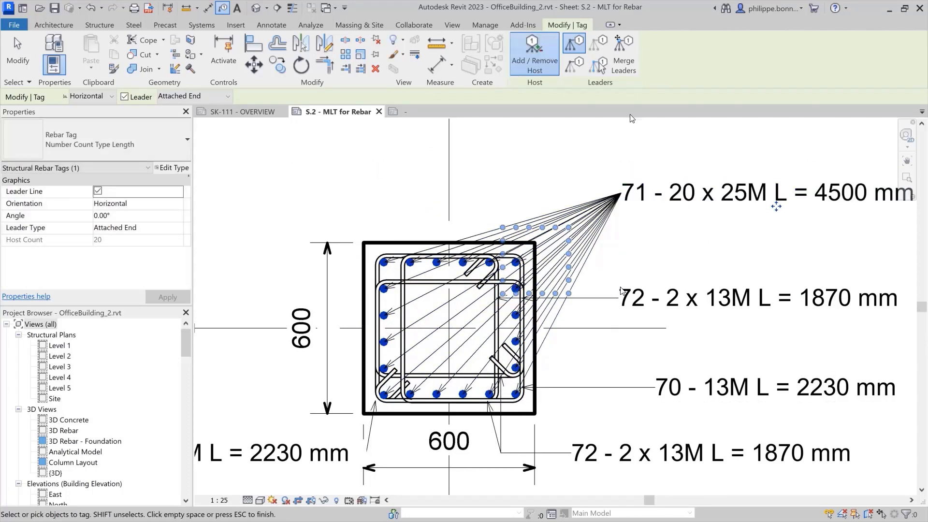
- Limit the rebar tag to a selection of its leaders, and switch it to show one leader only
left_click(599, 63)
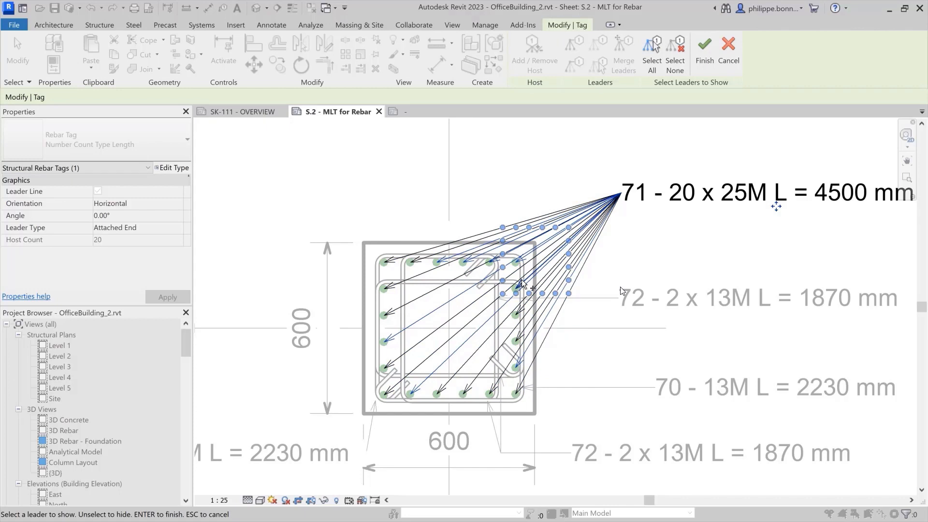
left_click(704, 54)
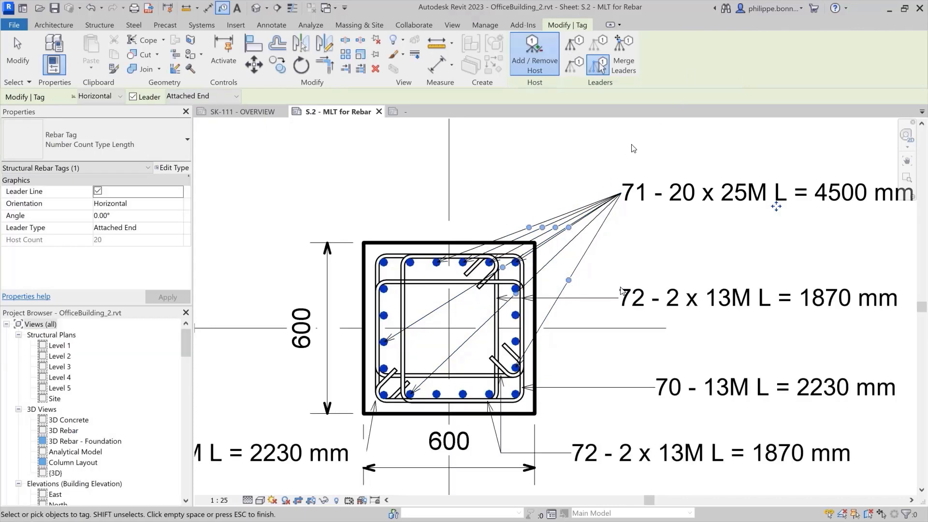
left_click(573, 68)
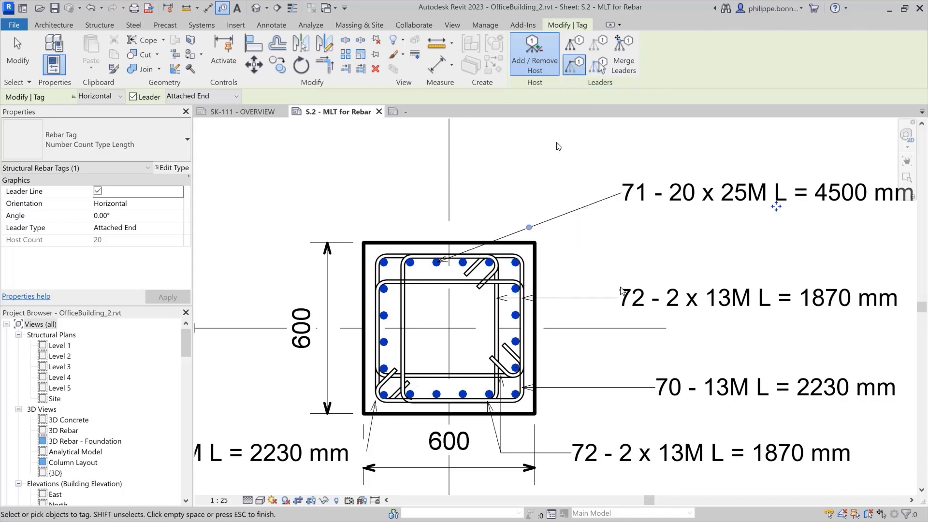
- Shape the rebar tag's leader into a horizontal shoulder with an elbow, move the tag closer to the column and finish tagging
left_click_drag(529, 227, 536, 192)
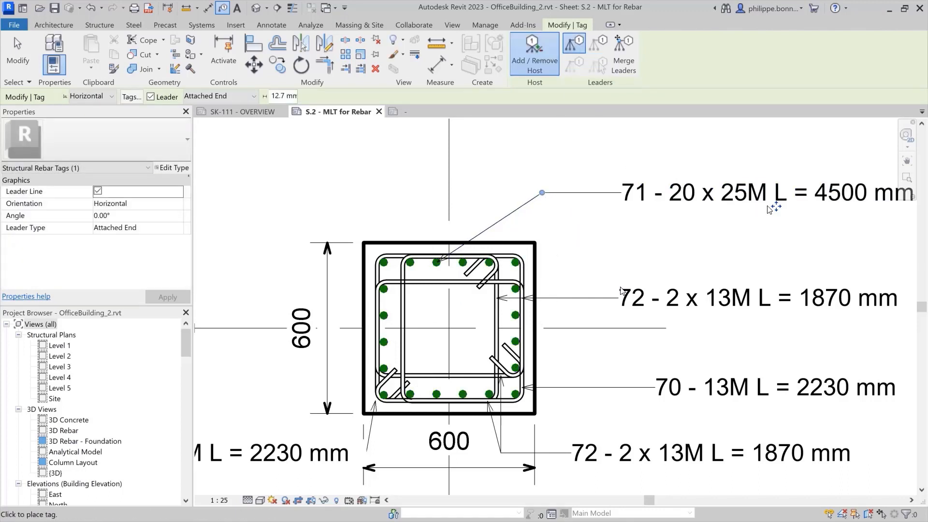
left_click_drag(773, 207, 718, 230)
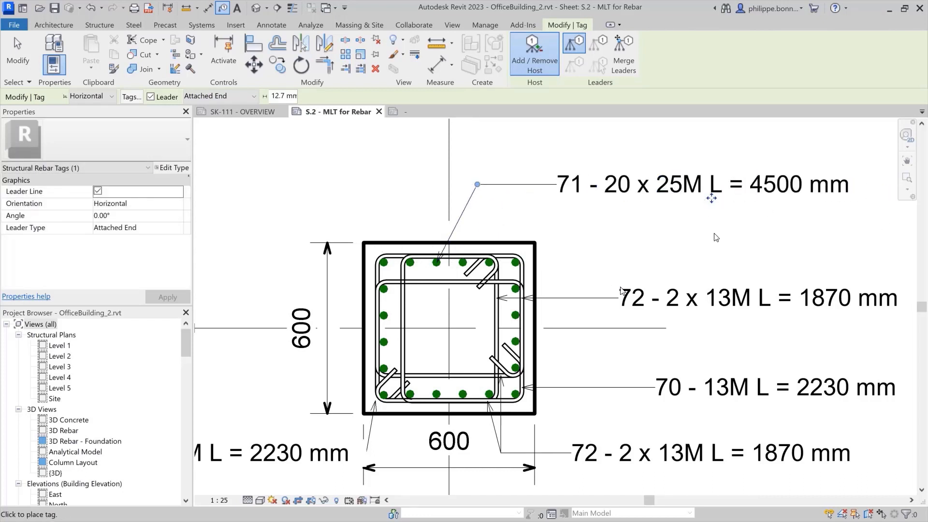
key("Escape")
key("Escape")
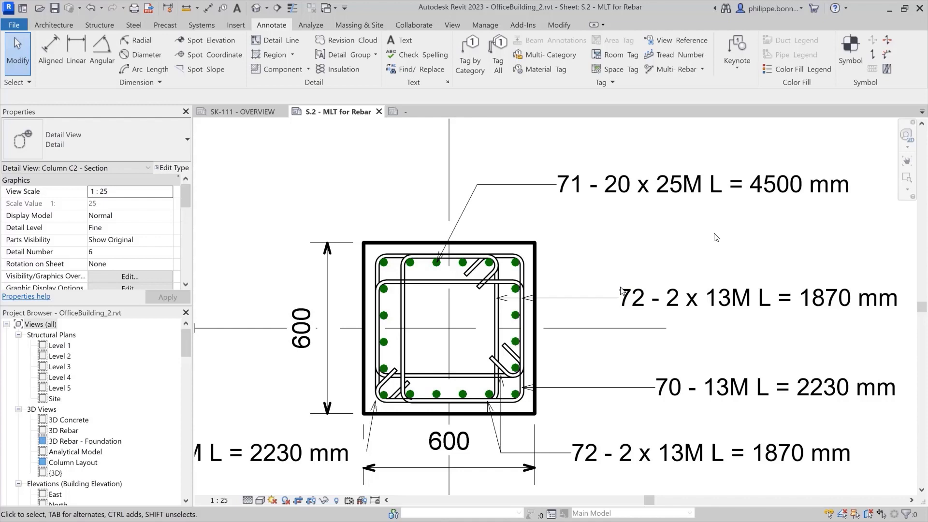